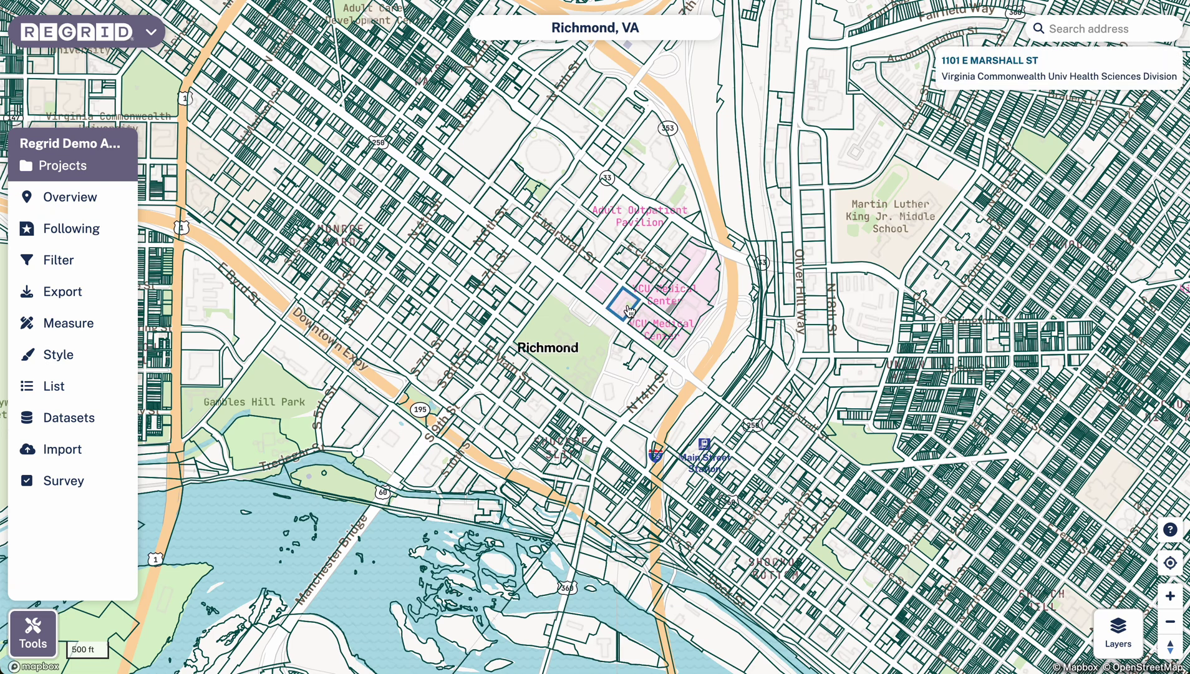
# - Open the Style panel with its Parcel Rules and Style Rules settings
pyautogui.click(75, 362)
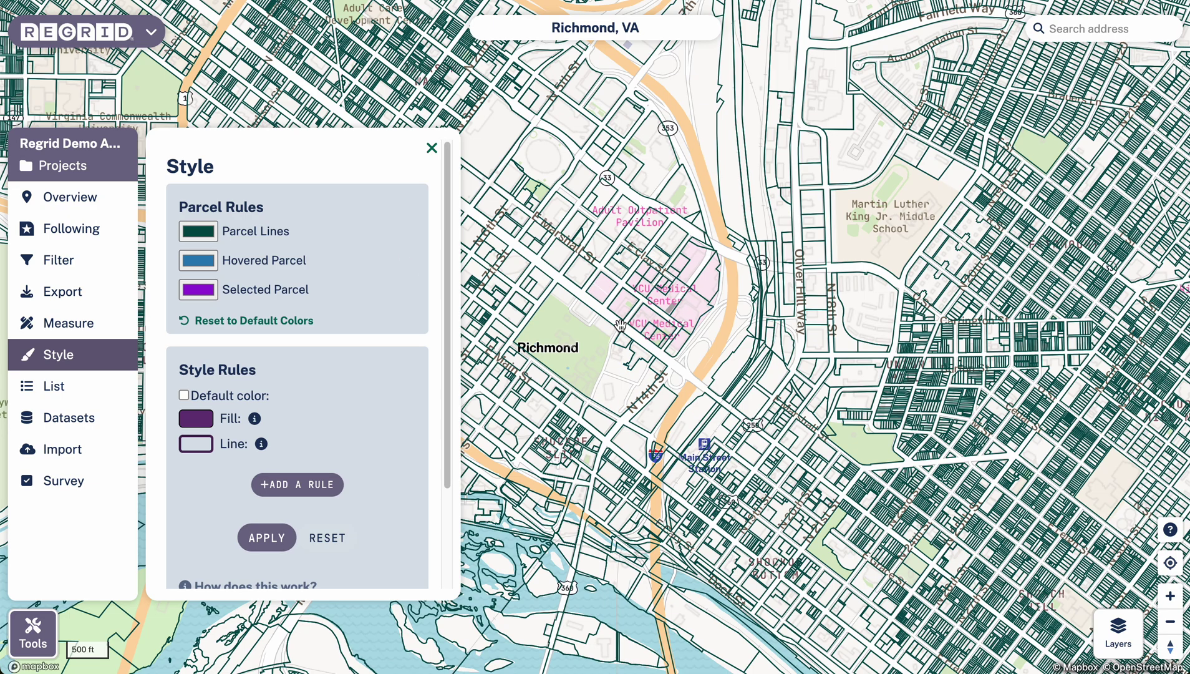
# - Zoom the map in around Jefferson Park and E Broad St
pyautogui.moveTo(625, 327); pyautogui.dragTo(604, 308)
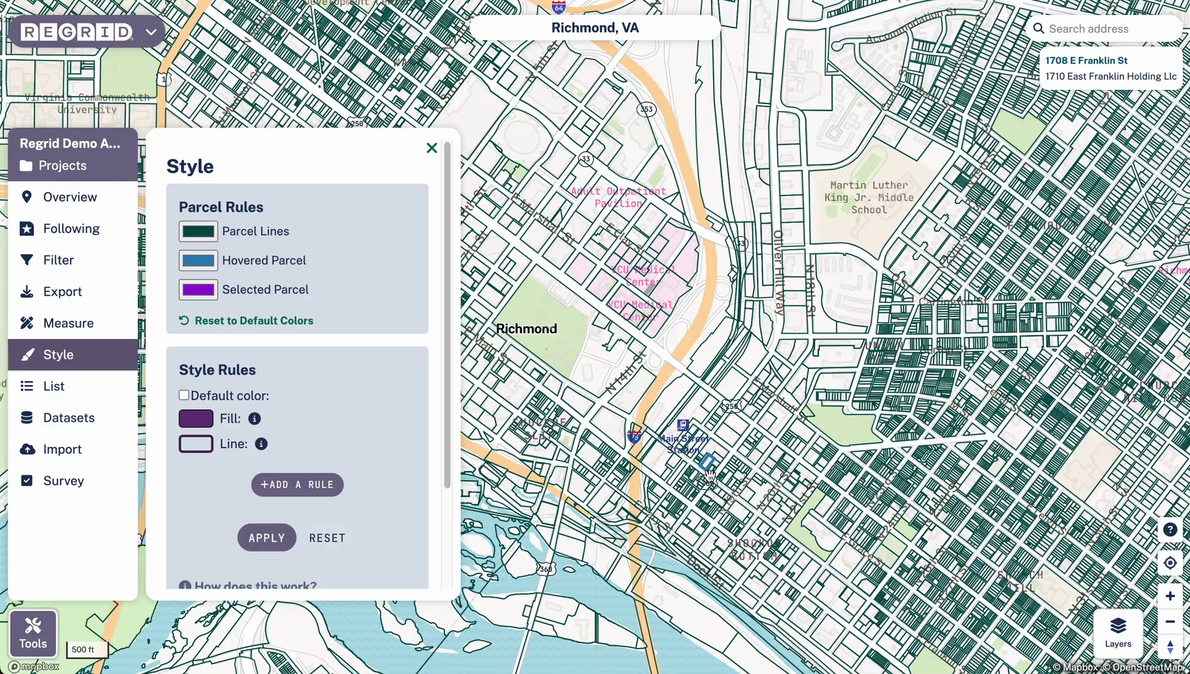
pyautogui.scroll(2, 777, 454)
pyautogui.moveTo(777, 454); pyautogui.dragTo(610, 303)
pyautogui.scroll(3, 610, 303)
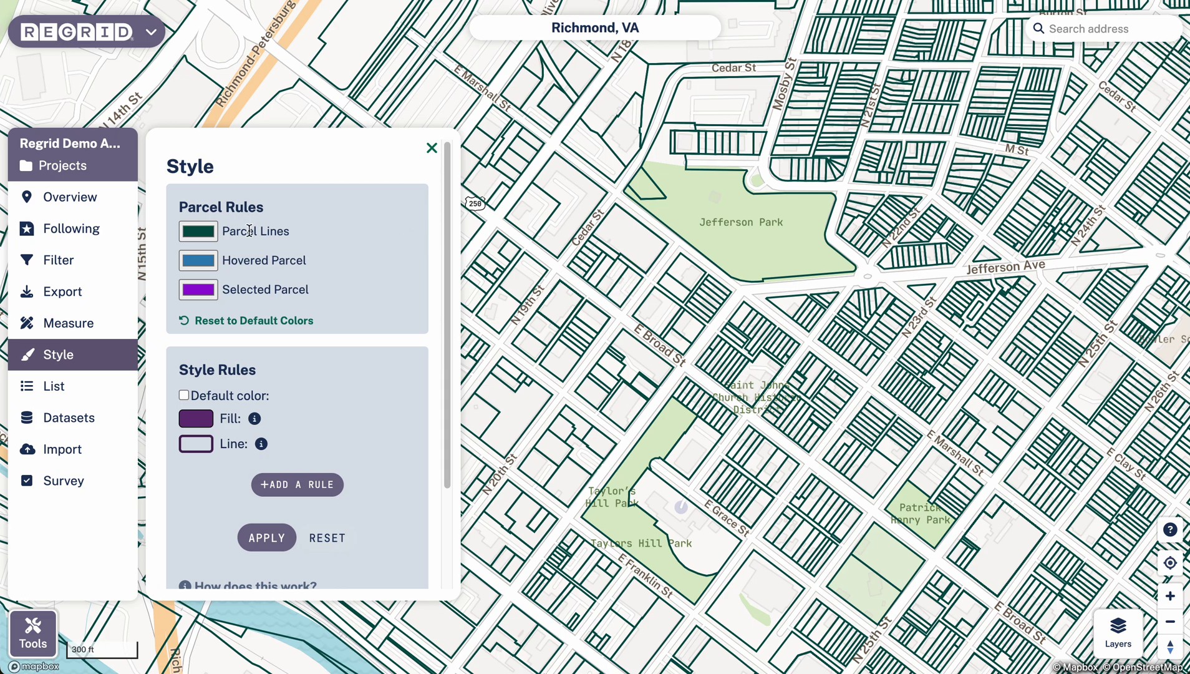
# - Recolour the parcel boundary lines to a bright purple, RGB 174, 33, 202
pyautogui.click(196, 234)
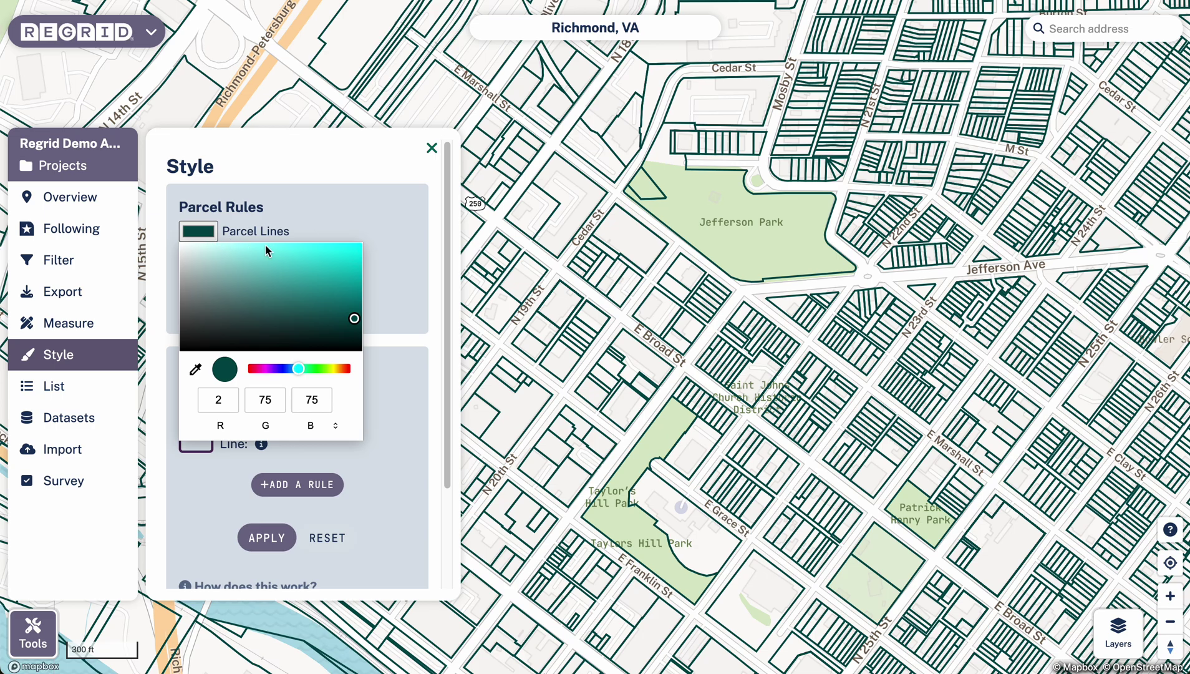
pyautogui.click(348, 252)
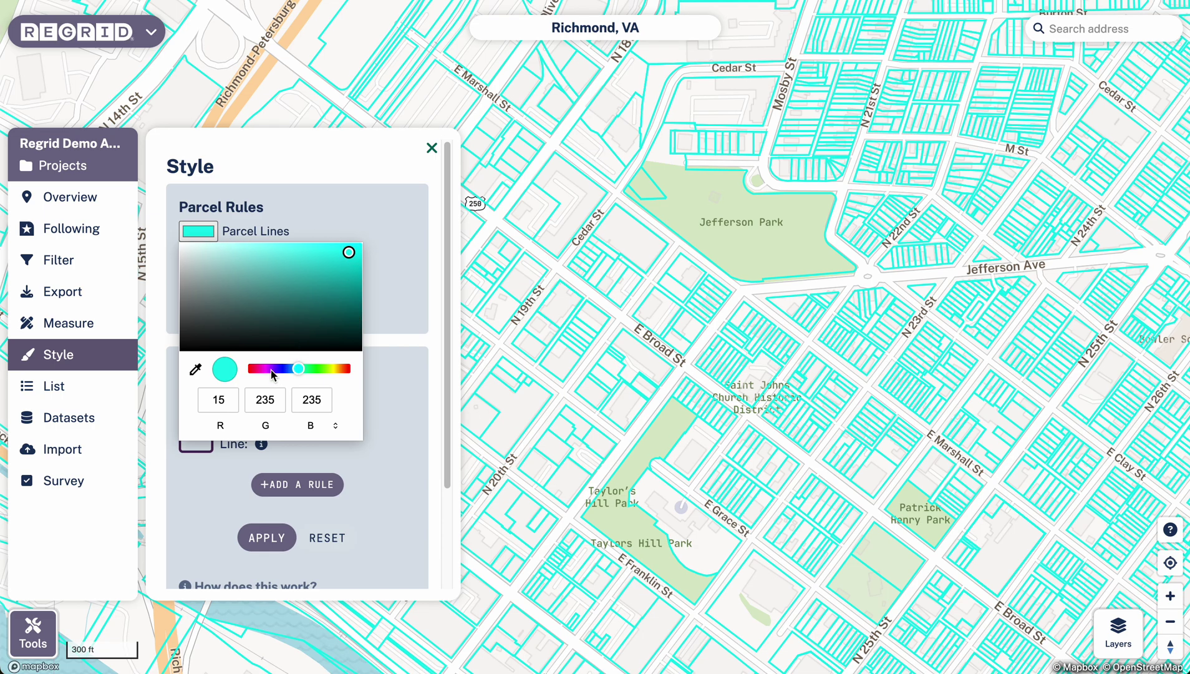
pyautogui.click(269, 369)
pyautogui.click(345, 301)
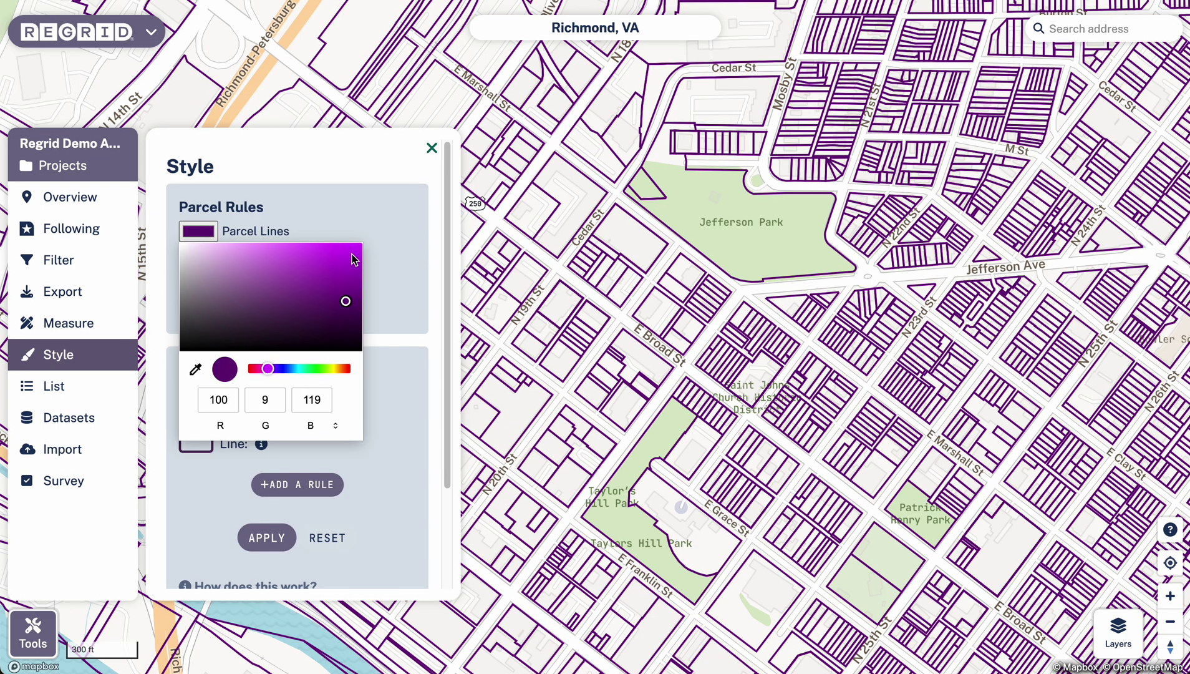
pyautogui.click(350, 256)
pyautogui.click(280, 270)
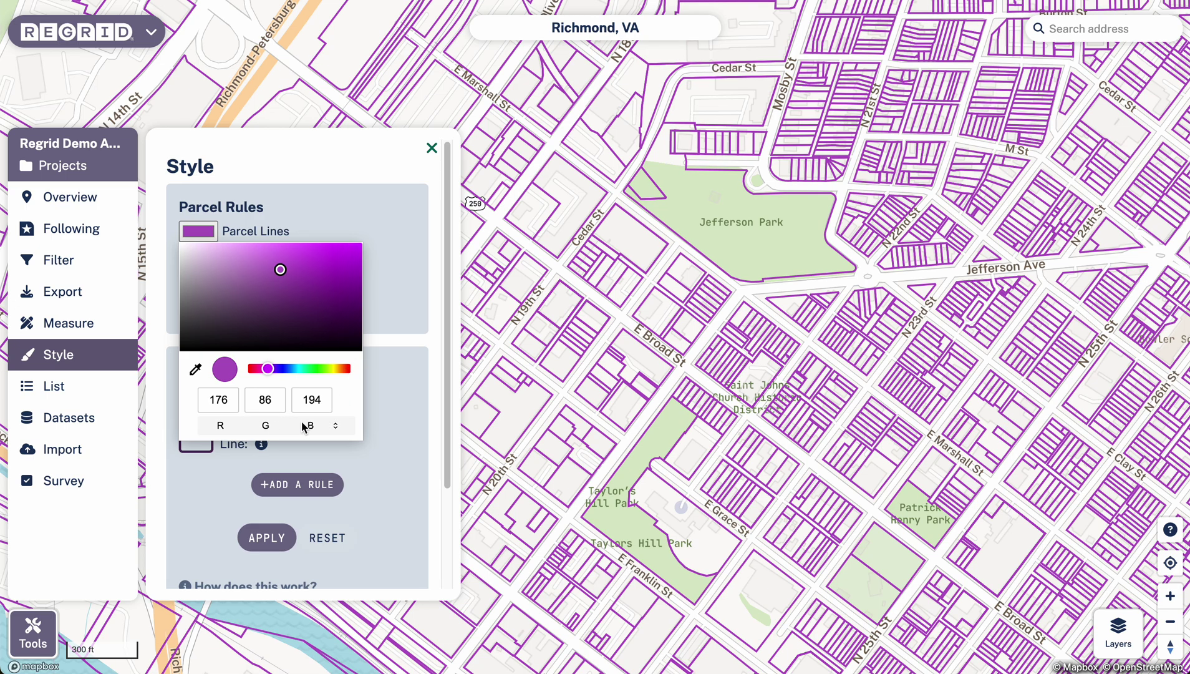
pyautogui.click(339, 426)
pyautogui.click(340, 427)
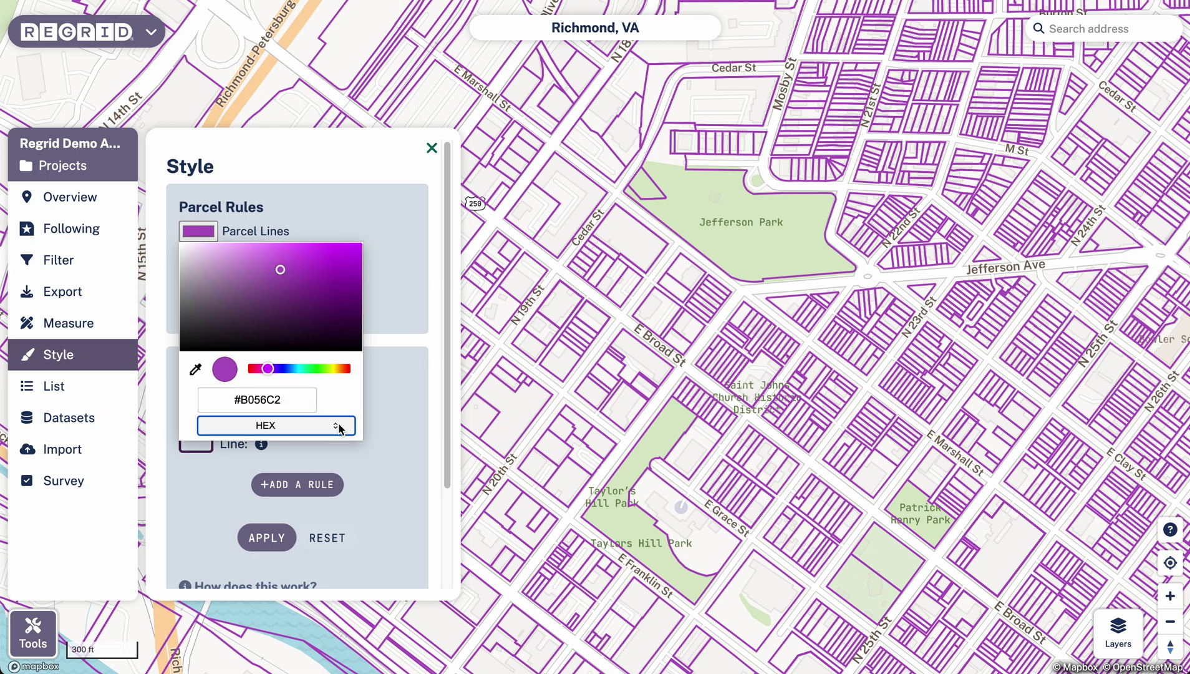
pyautogui.click(338, 425)
pyautogui.click(331, 265)
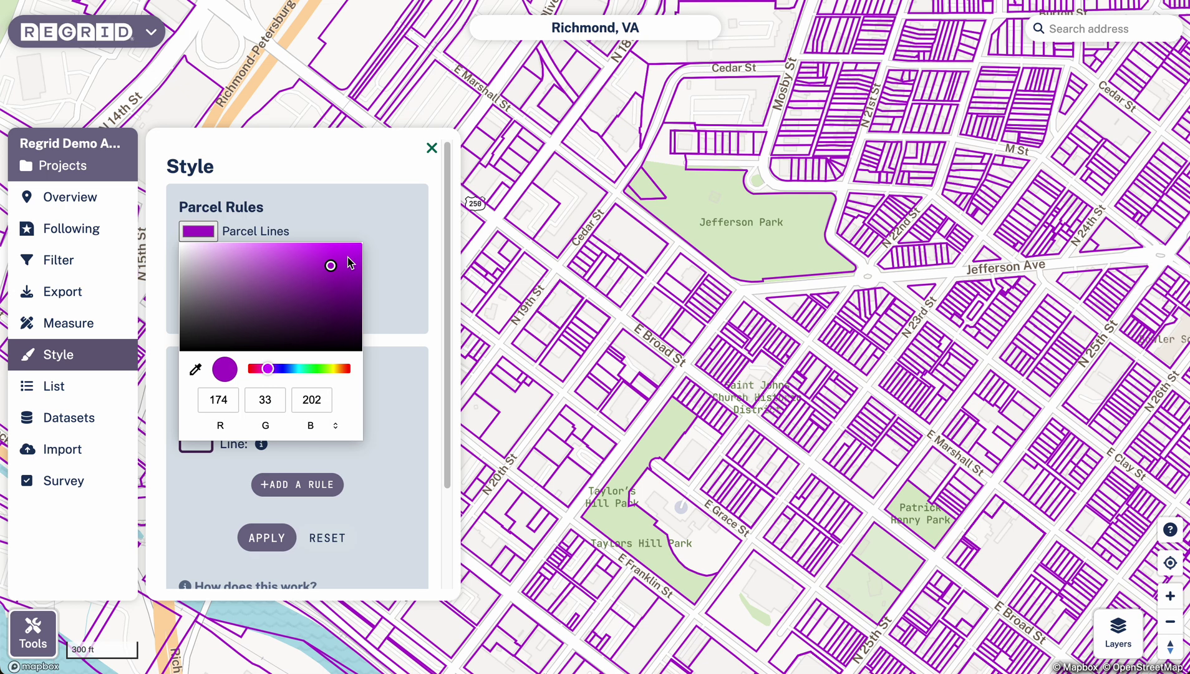
pyautogui.click(376, 233)
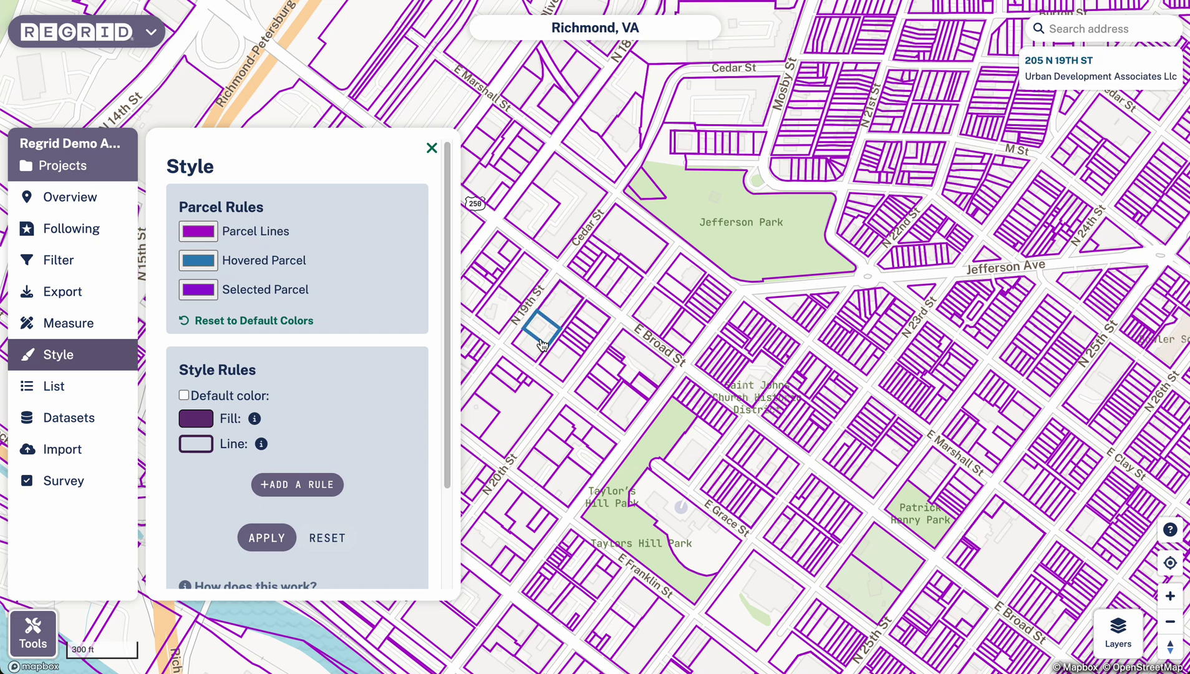
# - Set the Hovered Parcel colour to yellow and the Selected Parcel colour to cyan
pyautogui.click(207, 265)
pyautogui.click(348, 287)
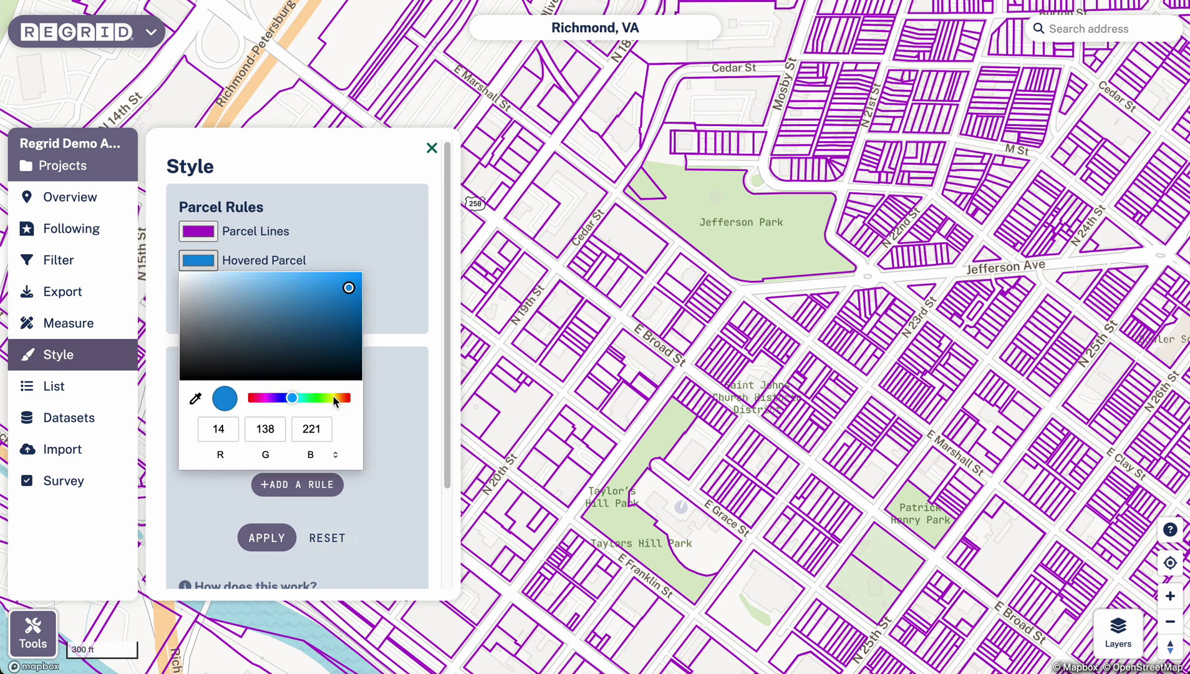
pyautogui.click(334, 397)
pyautogui.click(380, 257)
pyautogui.click(206, 291)
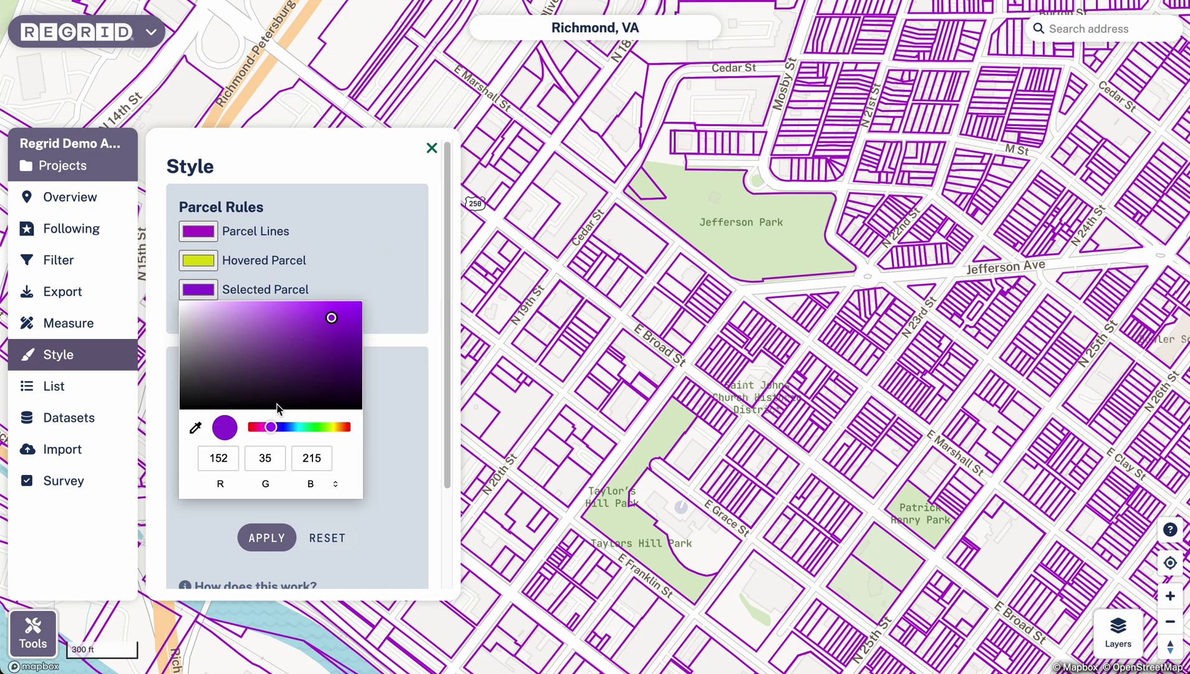
pyautogui.click(294, 427)
pyautogui.click(368, 272)
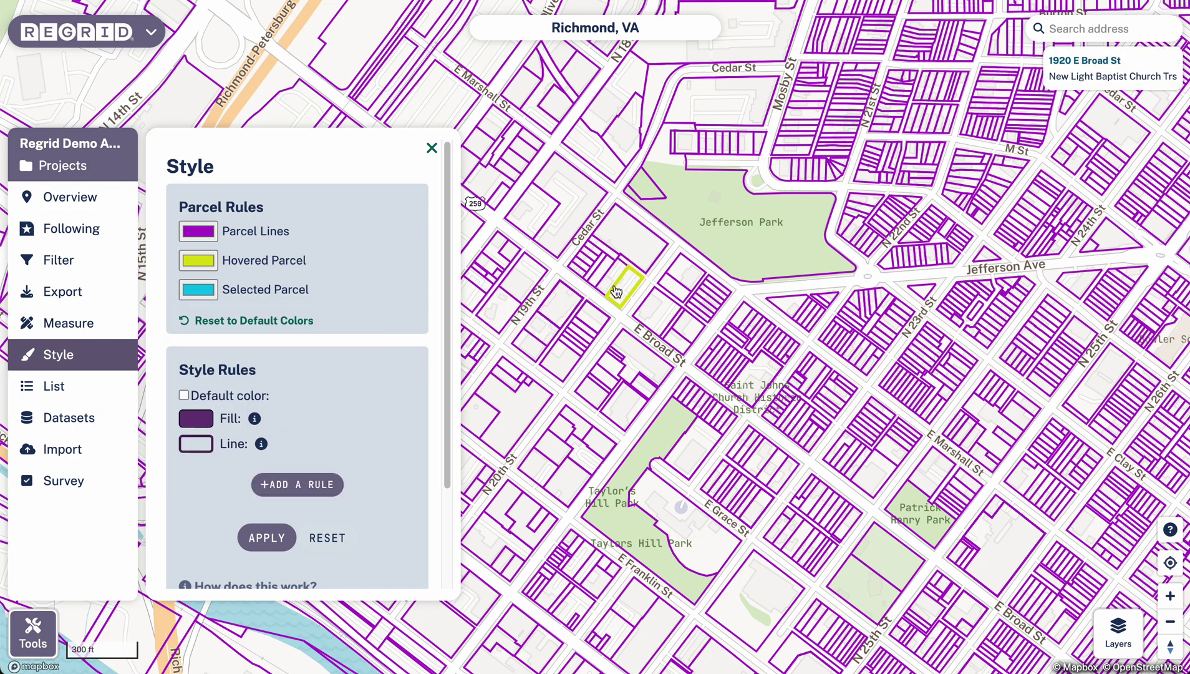
pyautogui.click(739, 344)
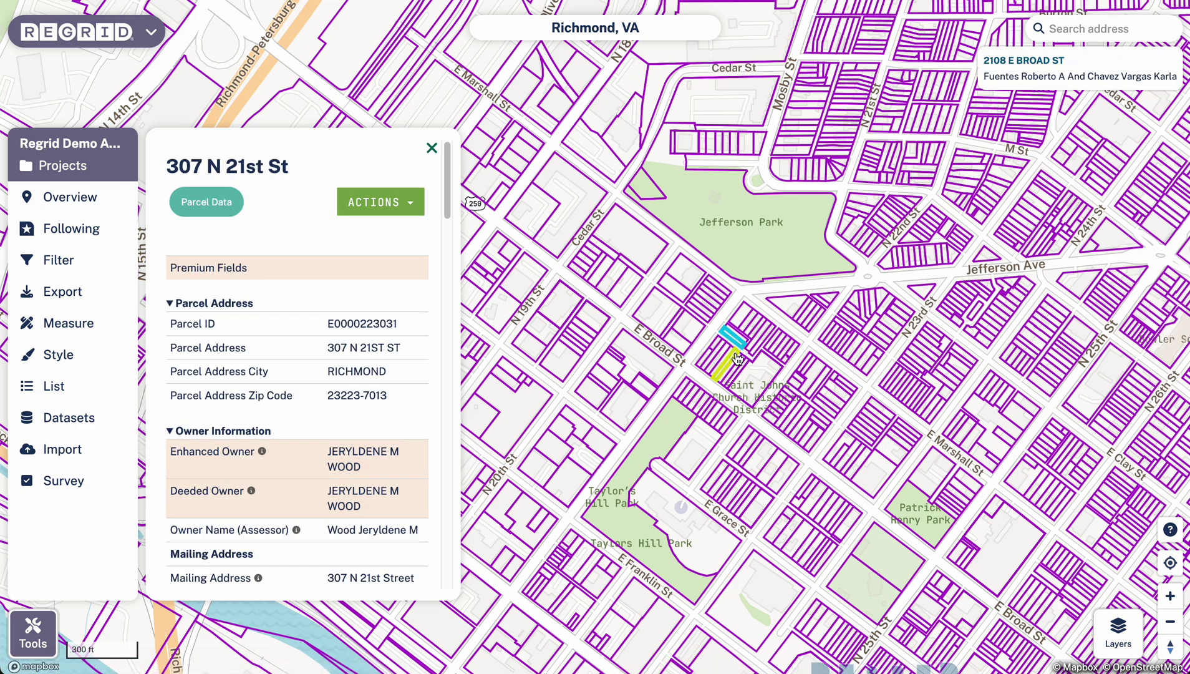
pyautogui.click(431, 149)
pyautogui.click(73, 365)
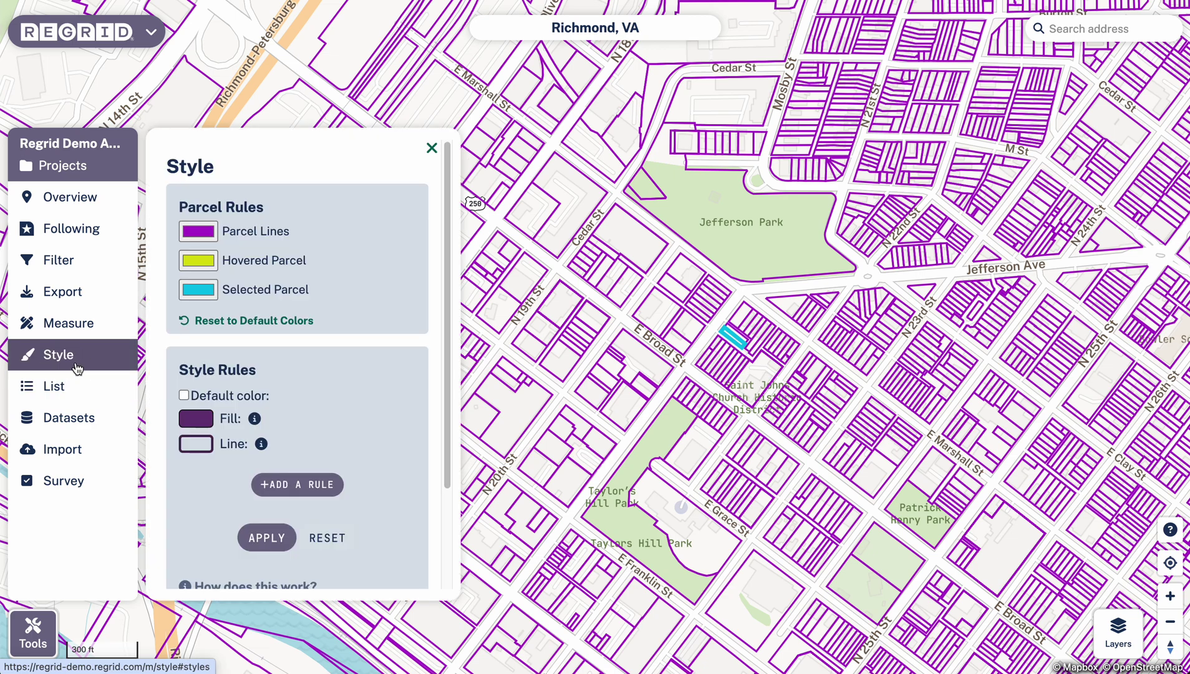
# - Reset parcel colours to defaults and switch the basemap to Satellite imagery
pyautogui.click(276, 324)
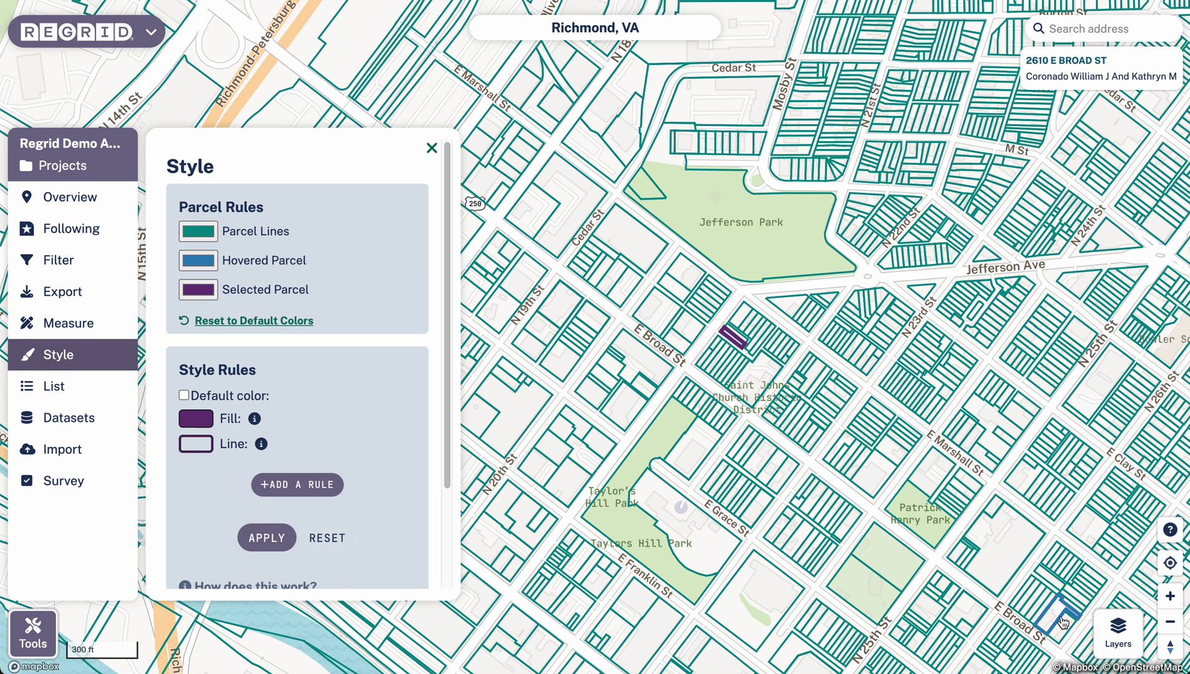
pyautogui.click(1118, 630)
pyautogui.click(851, 335)
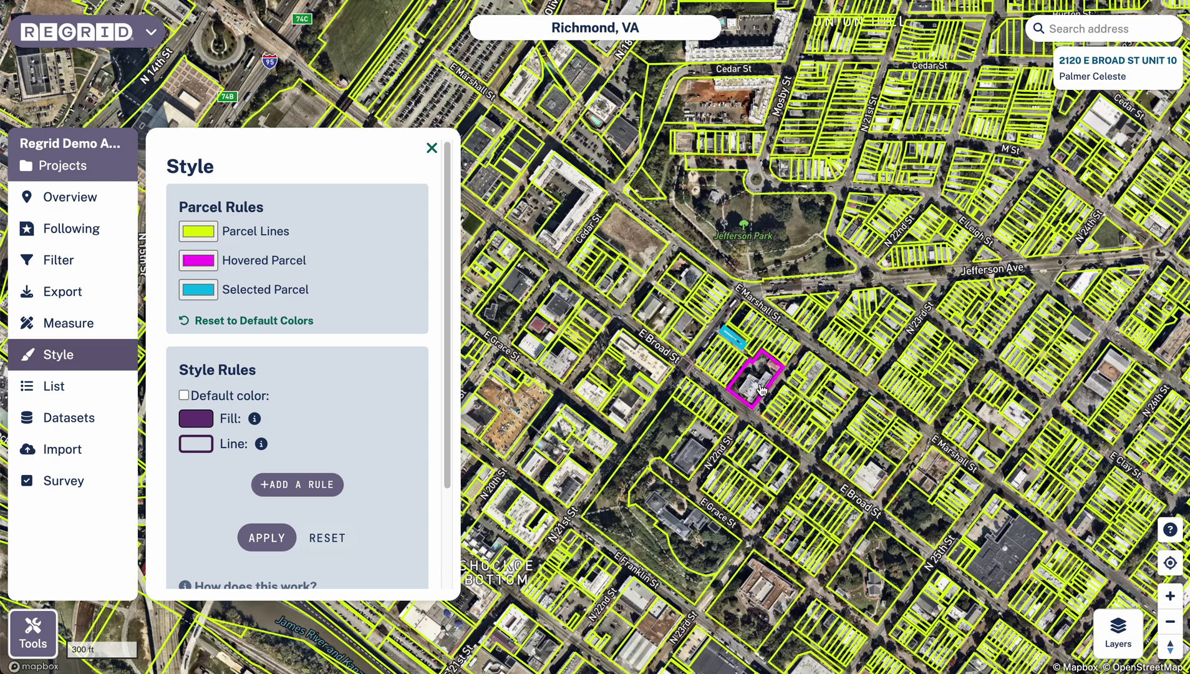
pyautogui.moveTo(744, 382); pyautogui.dragTo(642, 345)
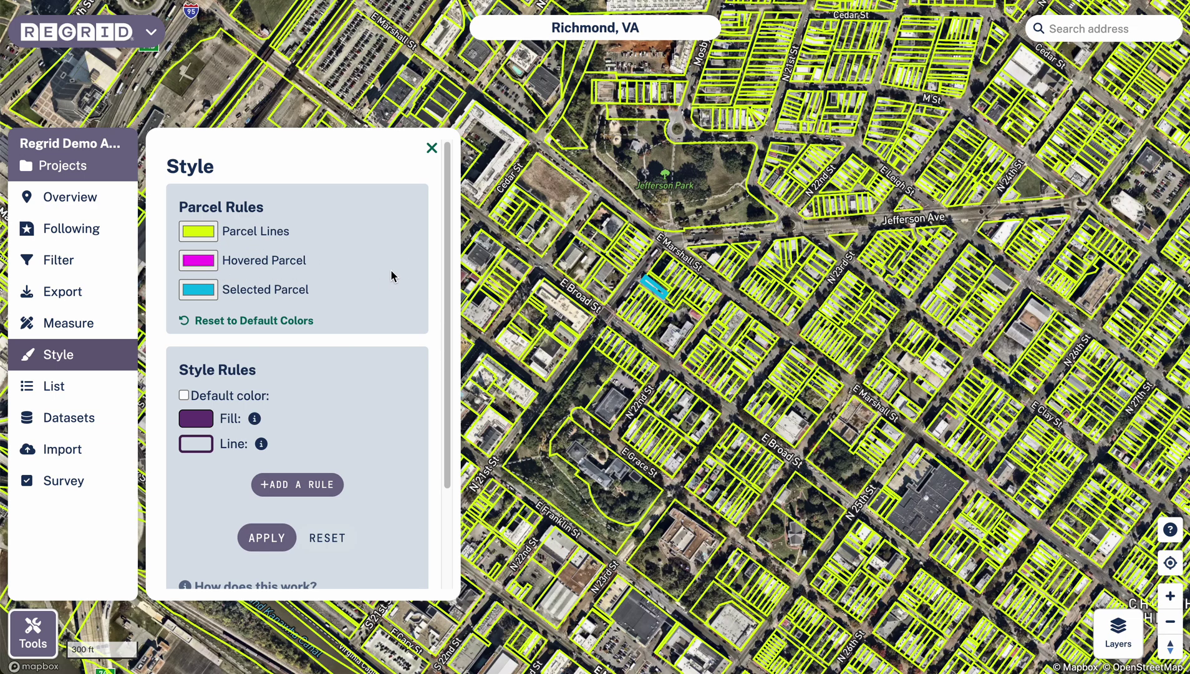
pyautogui.moveTo(648, 400); pyautogui.dragTo(651, 350)
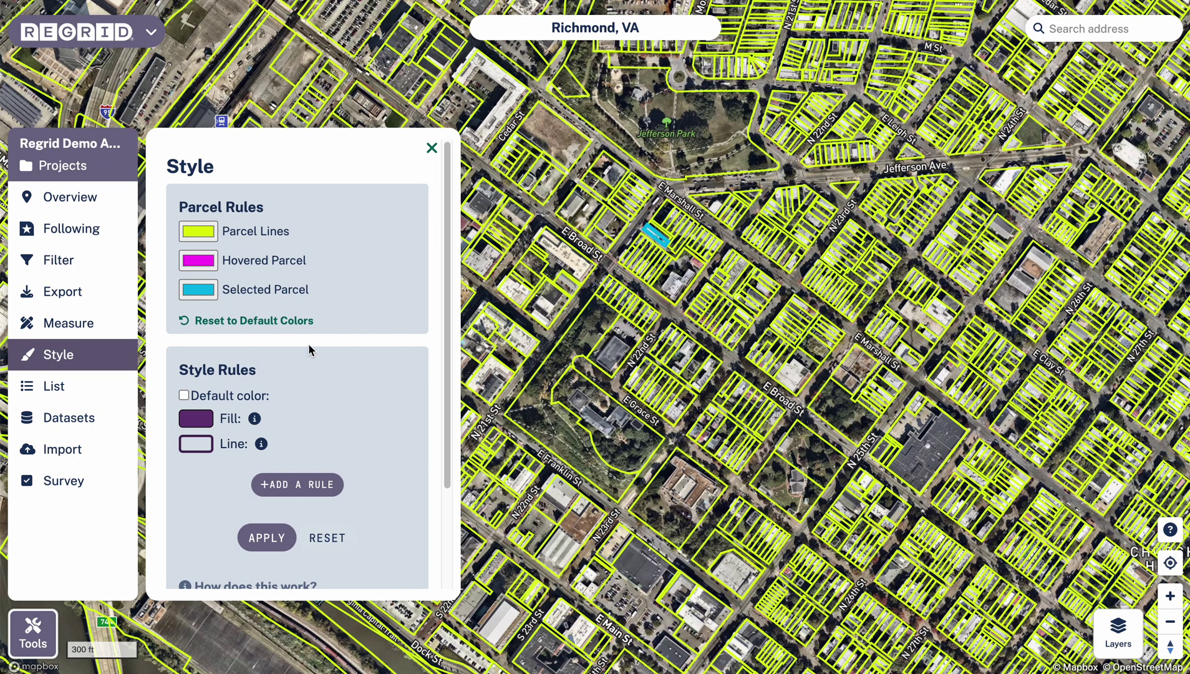
# - Add a style rule matching Parcel Use Description value R One Story
pyautogui.scroll(-2, 330, 337)
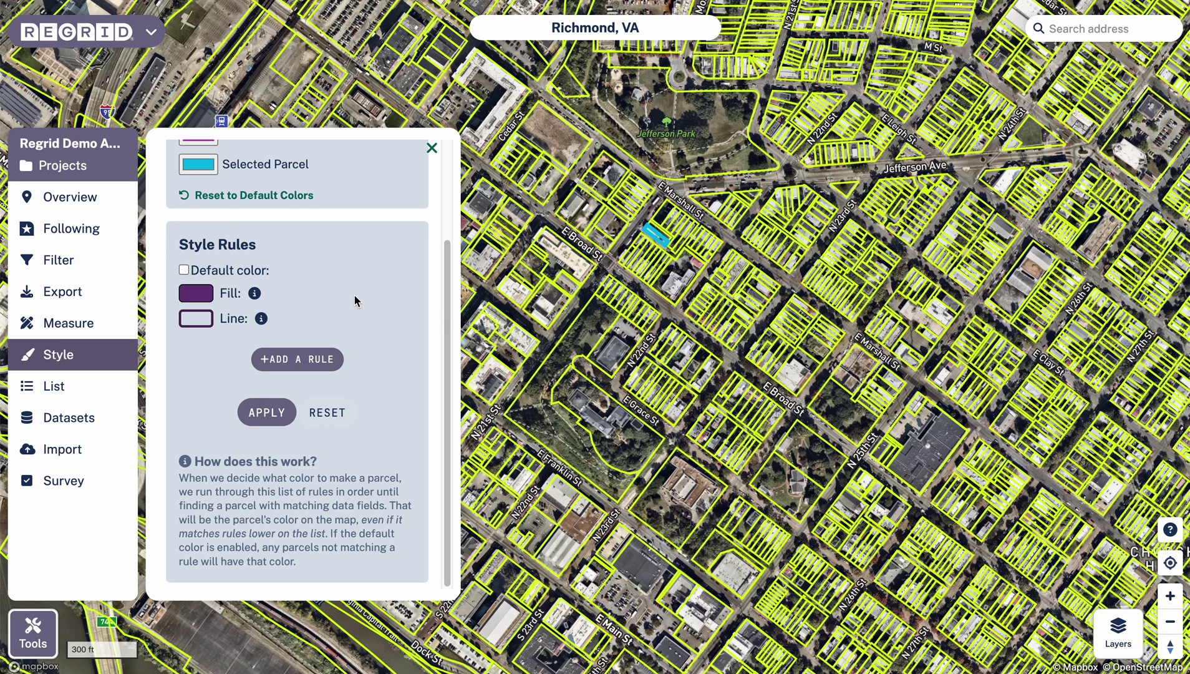
pyautogui.scroll(1, 344, 357)
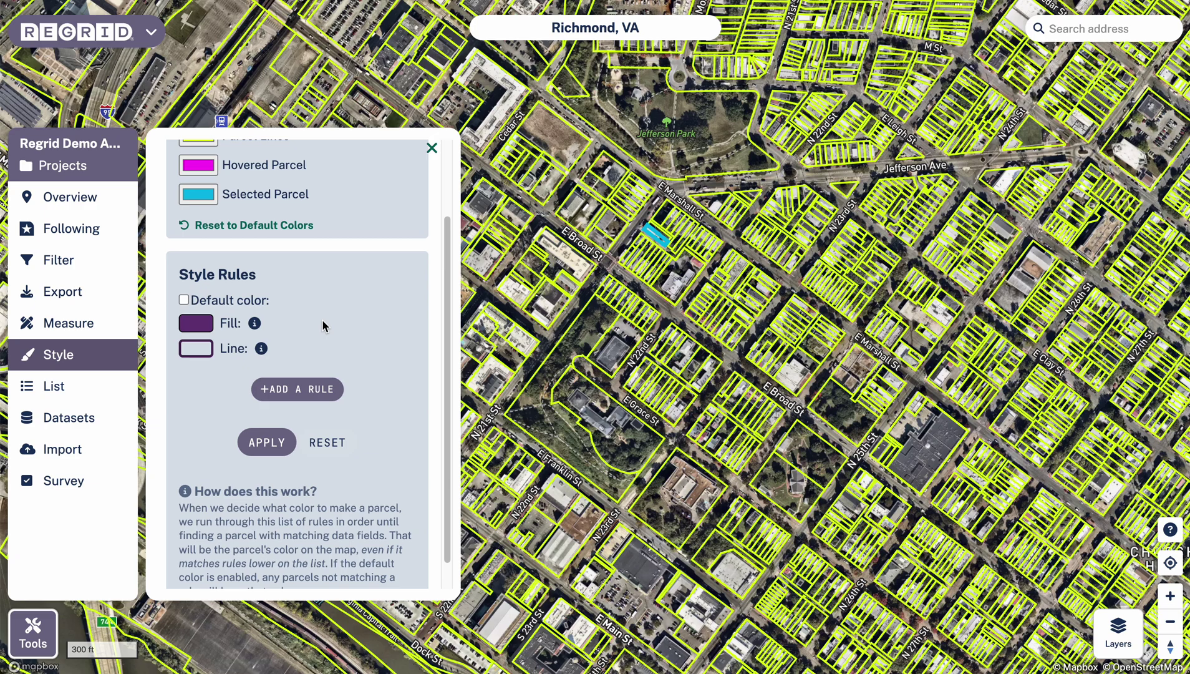
pyautogui.click(286, 389)
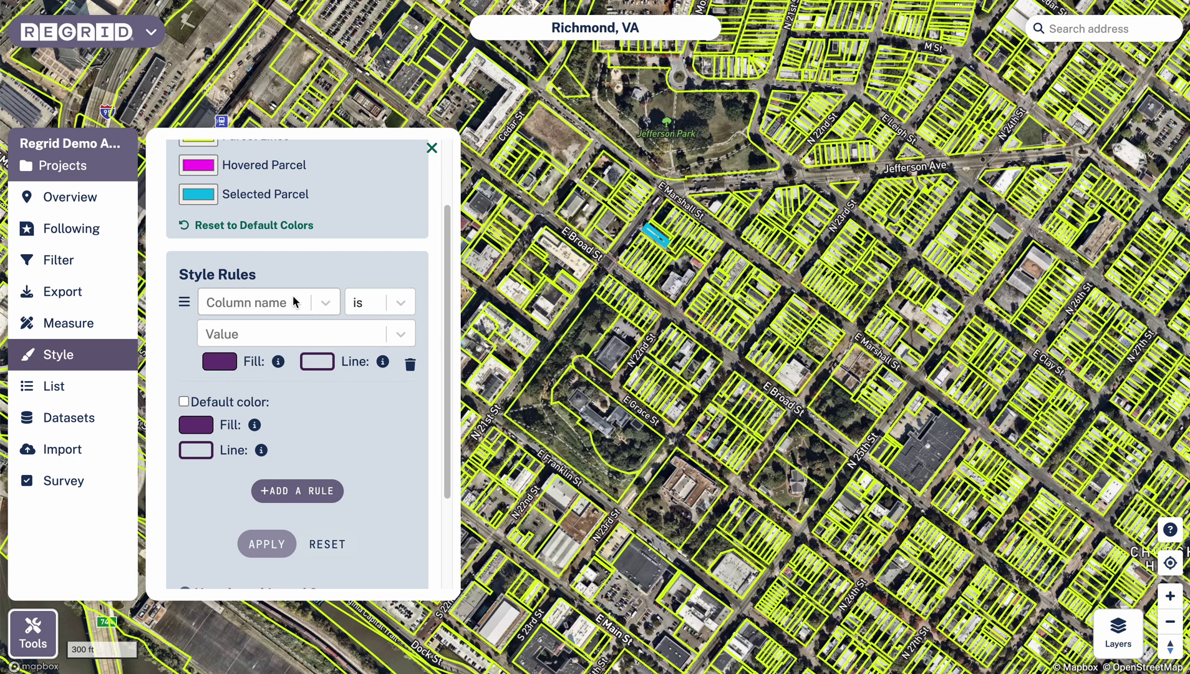
pyautogui.click(318, 302)
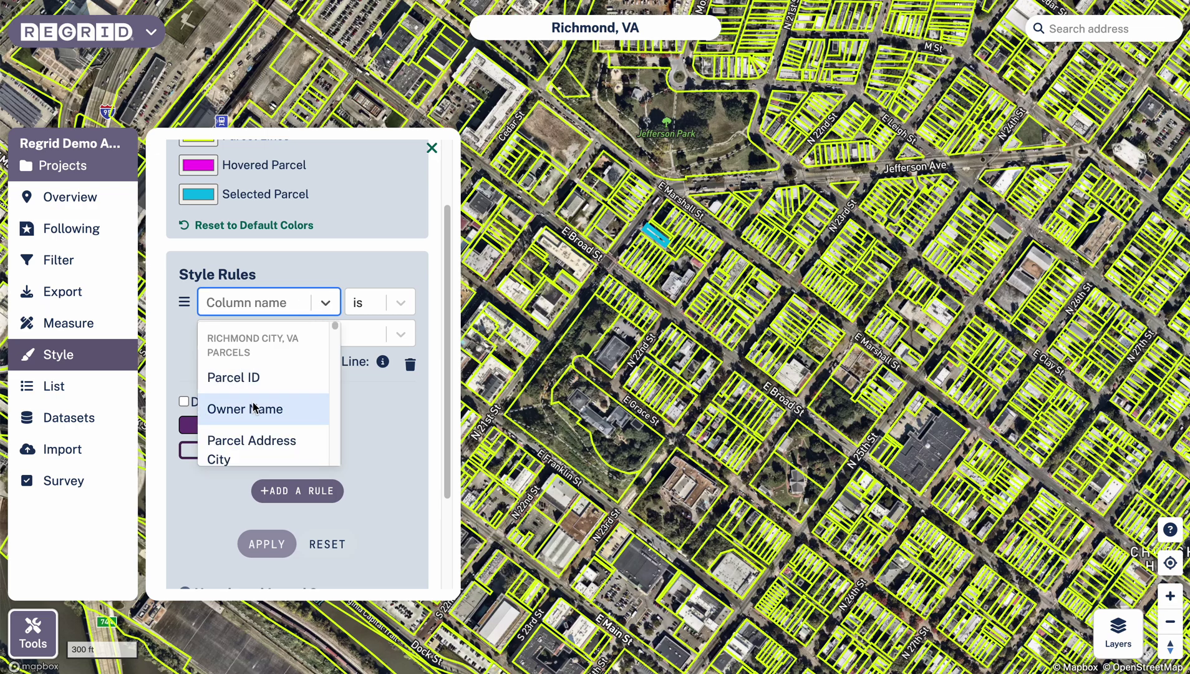
pyautogui.scroll(-5, 259, 397)
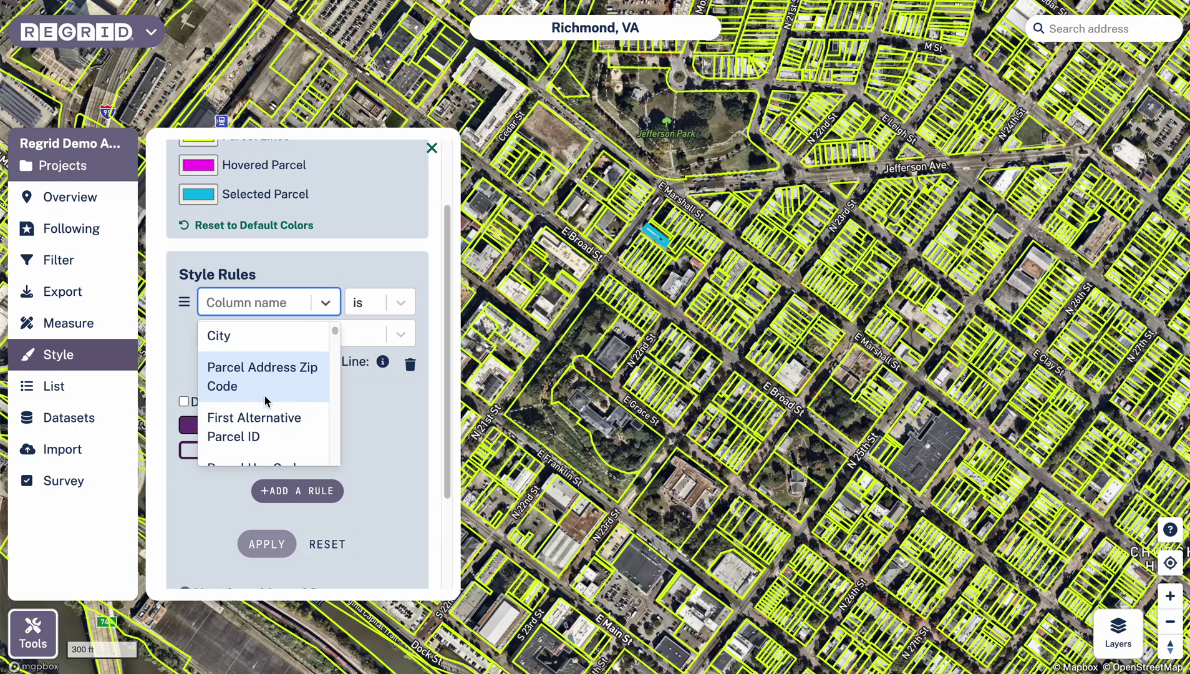
pyautogui.scroll(-2, 265, 398)
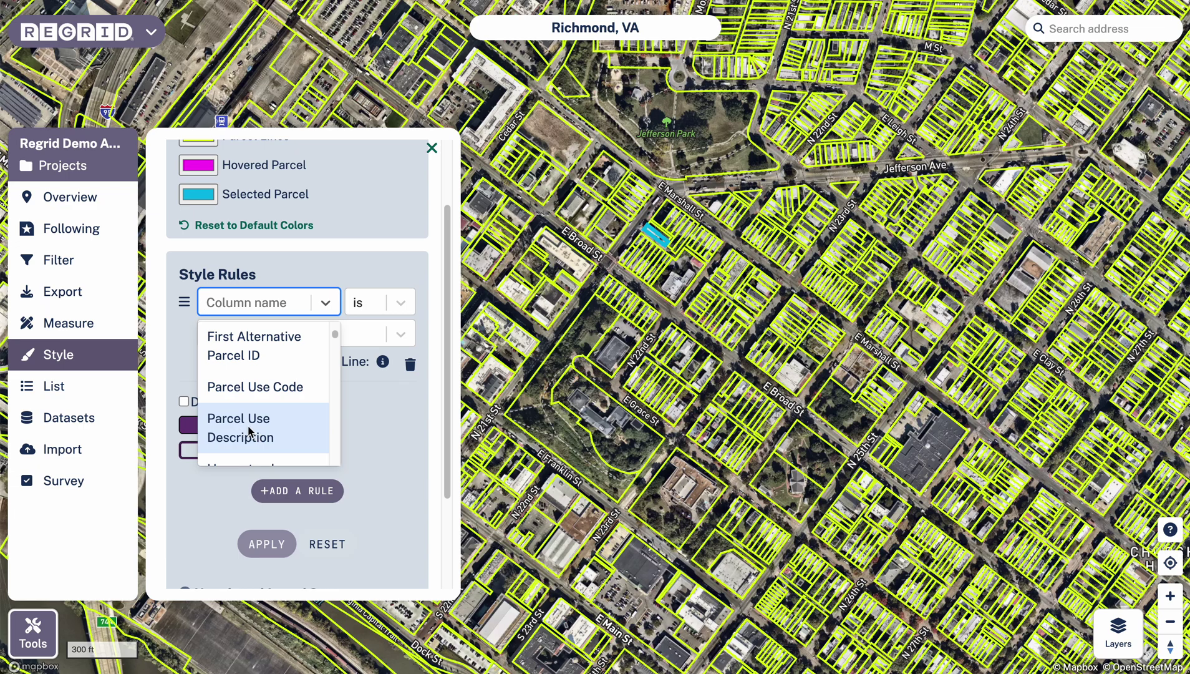
pyautogui.click(250, 432)
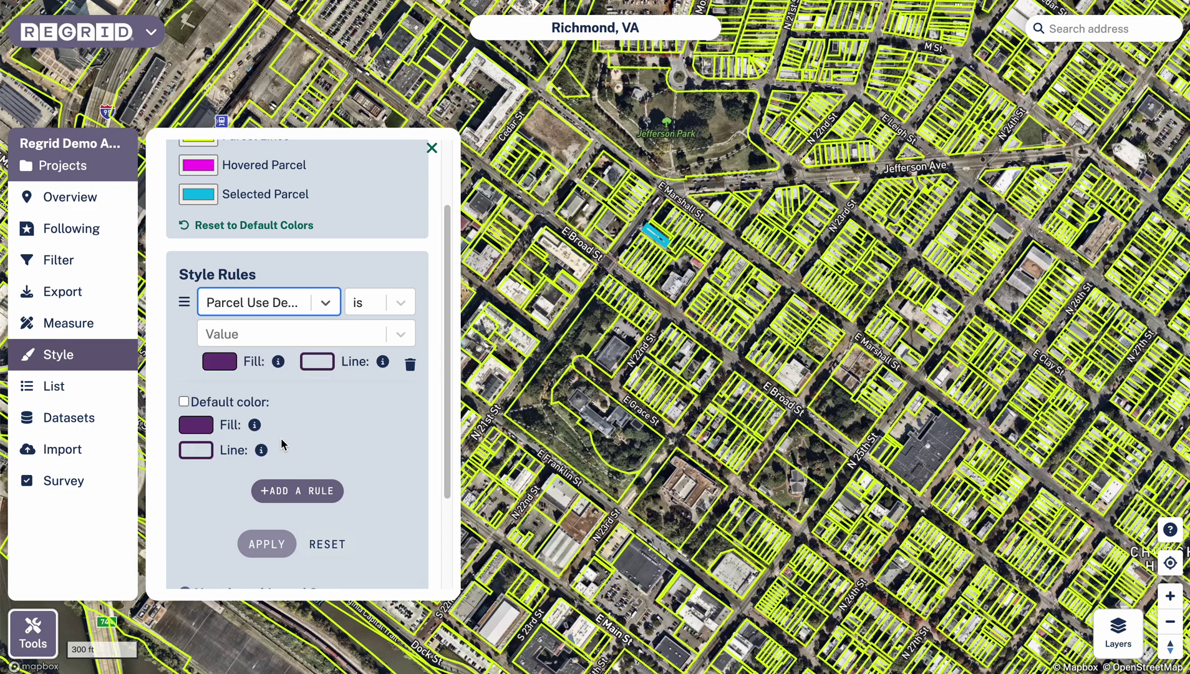
pyautogui.click(275, 334)
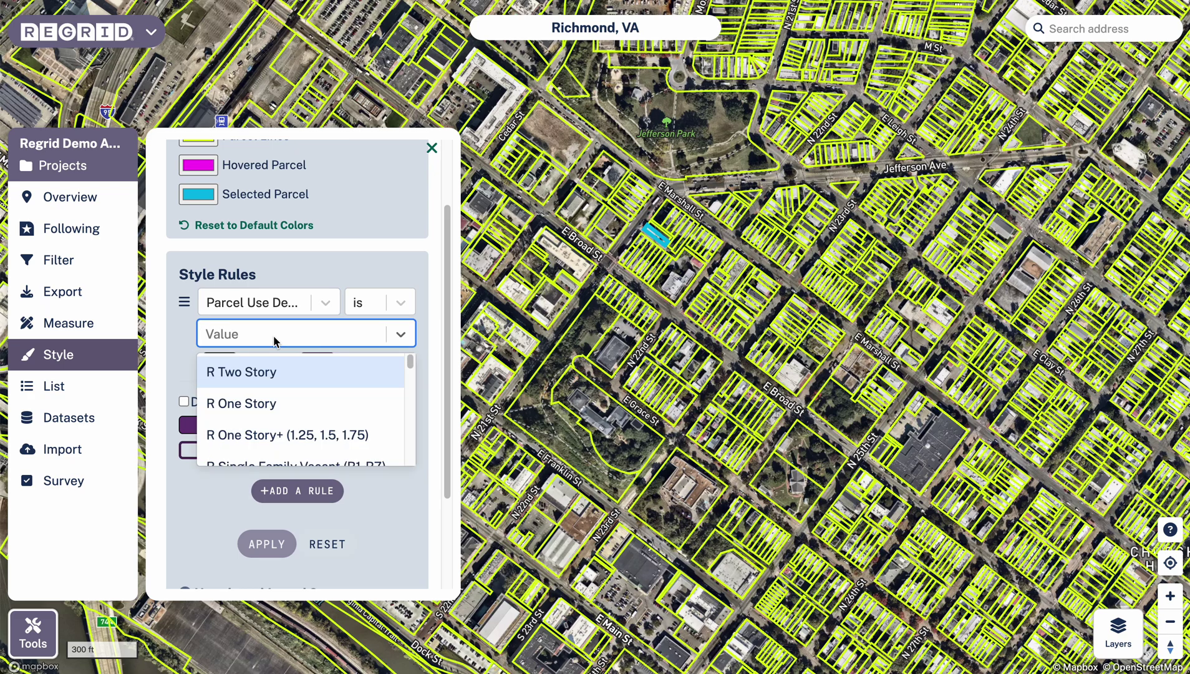
pyautogui.click(263, 406)
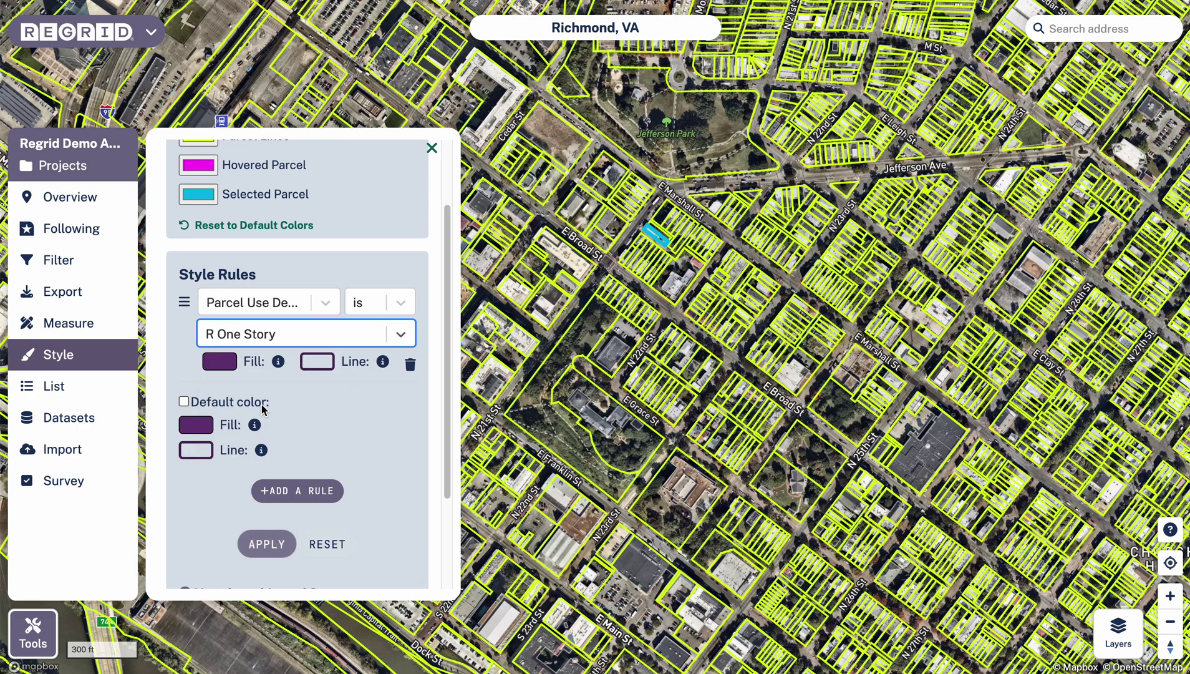
pyautogui.click(219, 361)
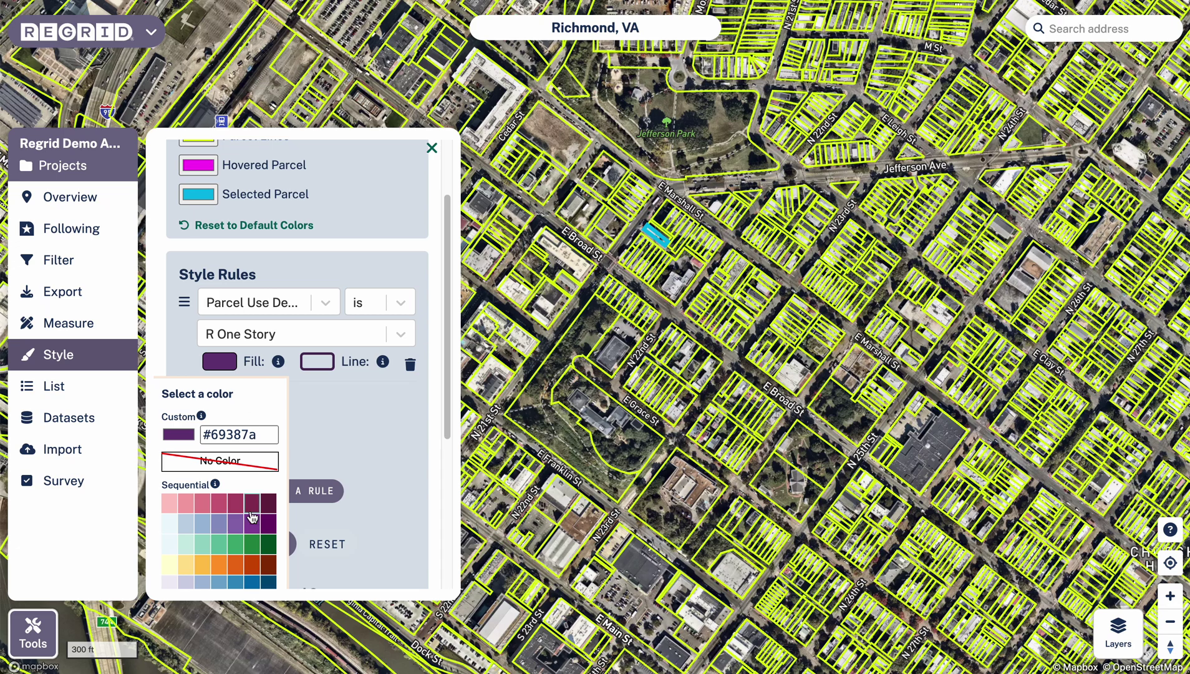
# - Fill R One Story parcels orange (#ec7014) with no outline colour and apply the rule
pyautogui.click(236, 569)
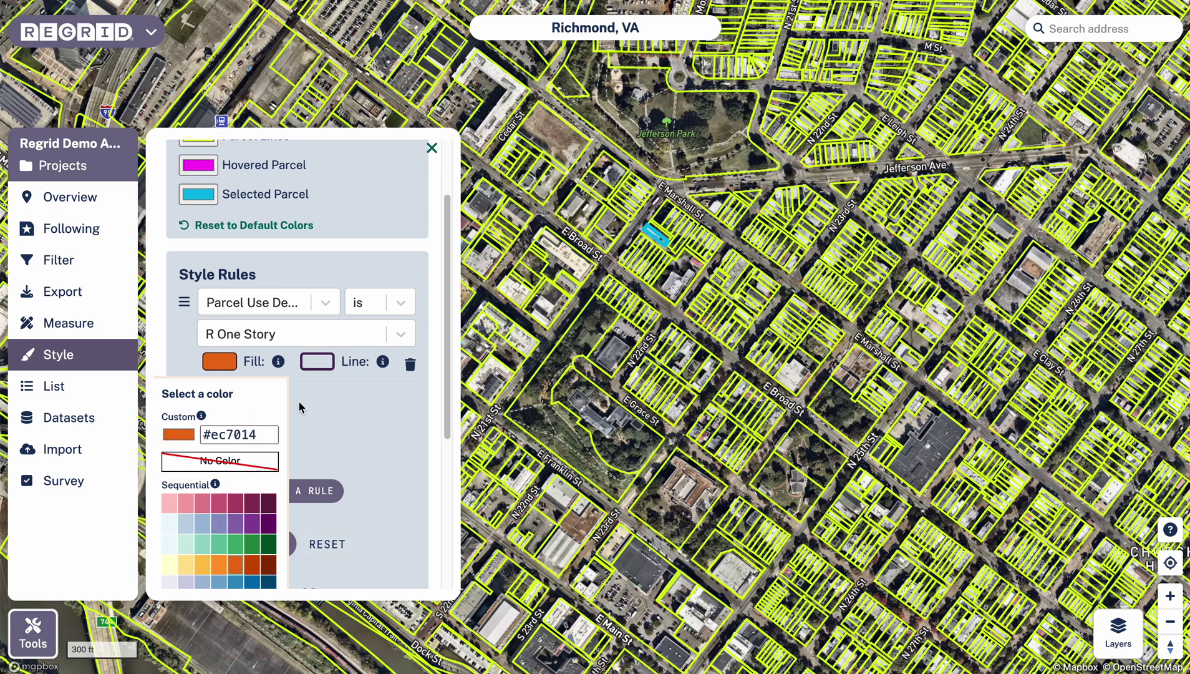
pyautogui.click(317, 361)
pyautogui.click(334, 568)
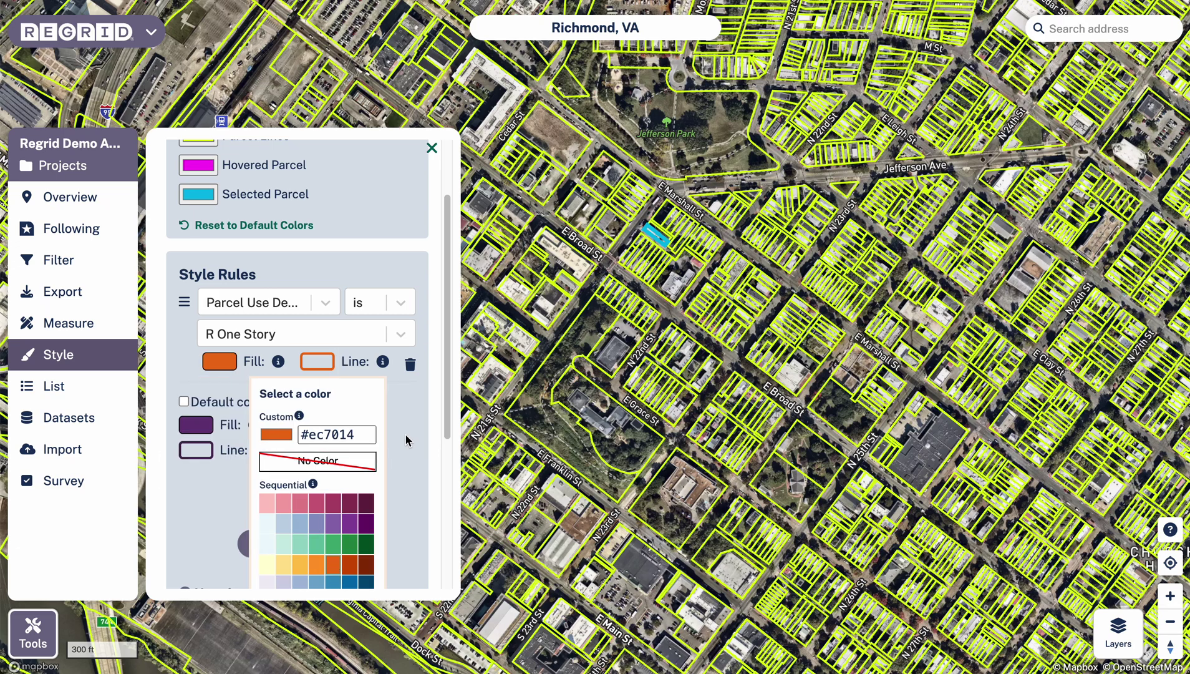
pyautogui.click(337, 463)
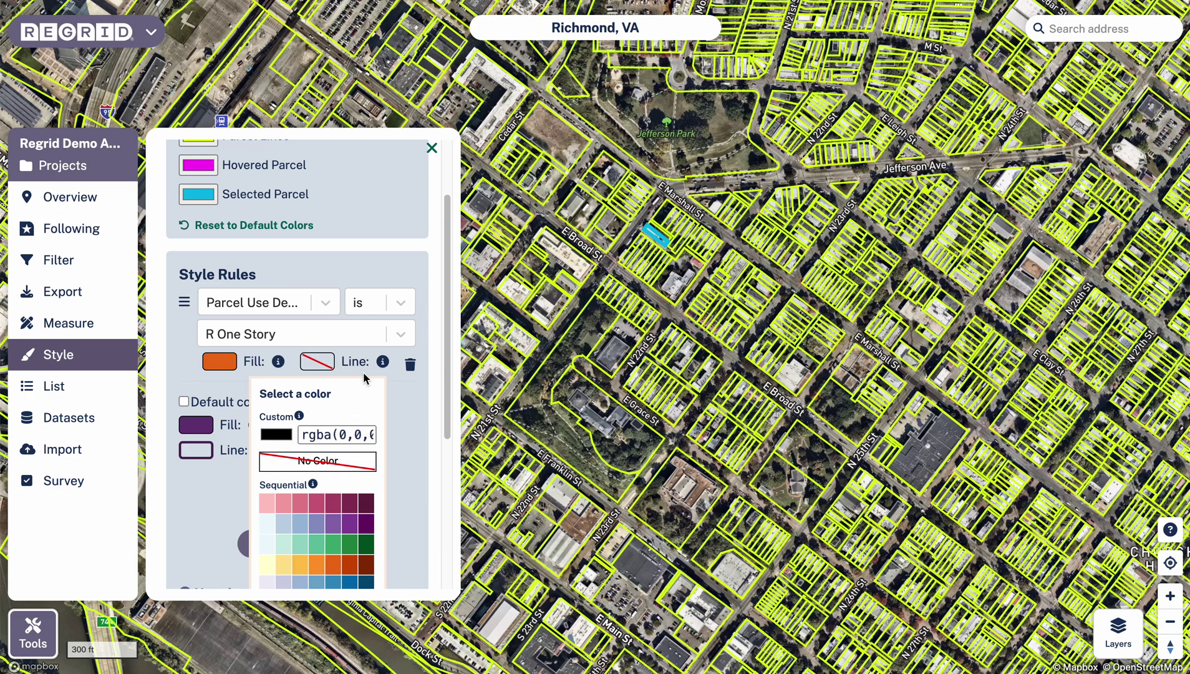
pyautogui.click(405, 430)
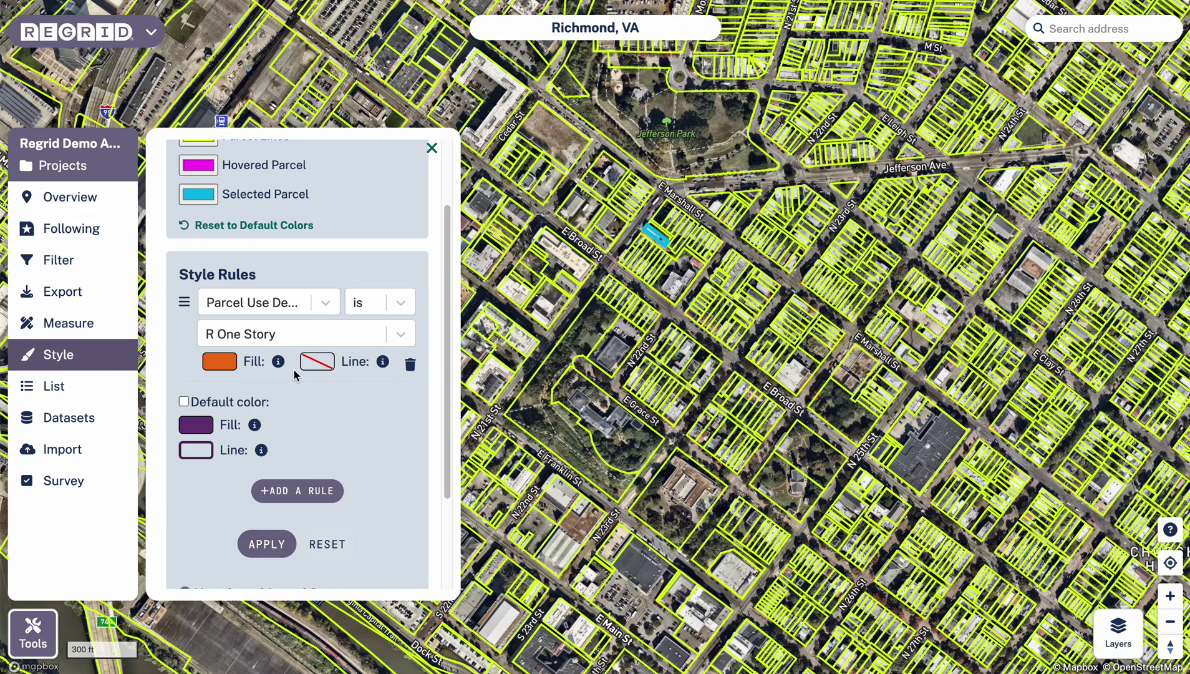
pyautogui.click(265, 543)
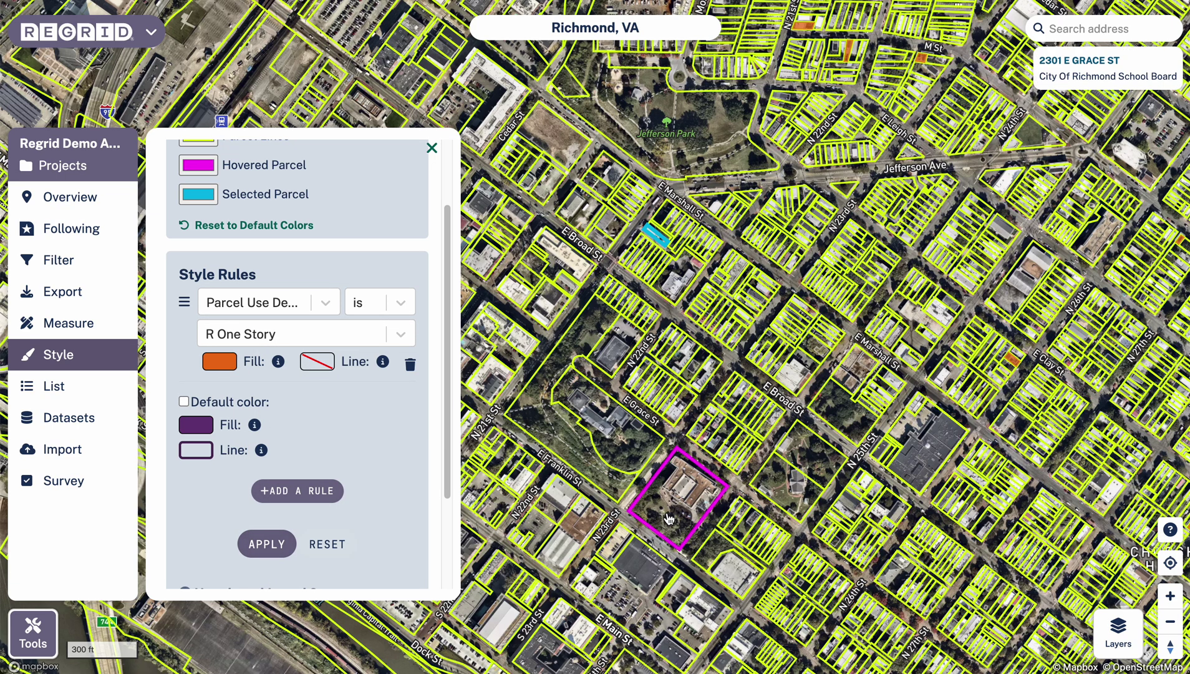
# - Zoom to the orange parcels near George Mason Elementary and give the rule a purple outline
pyautogui.scroll(-3, 663, 523)
pyautogui.moveTo(948, 493); pyautogui.dragTo(712, 499)
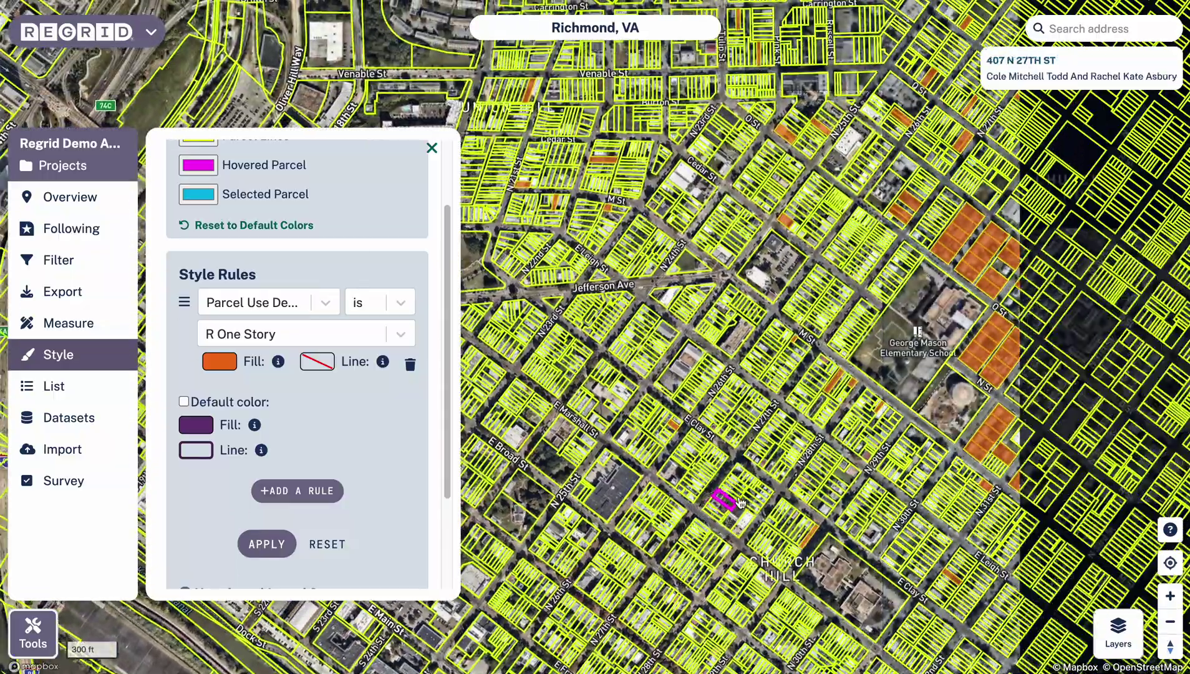
pyautogui.scroll(2, 893, 428)
pyautogui.moveTo(957, 420); pyautogui.dragTo(771, 371)
pyautogui.scroll(2, 749, 299)
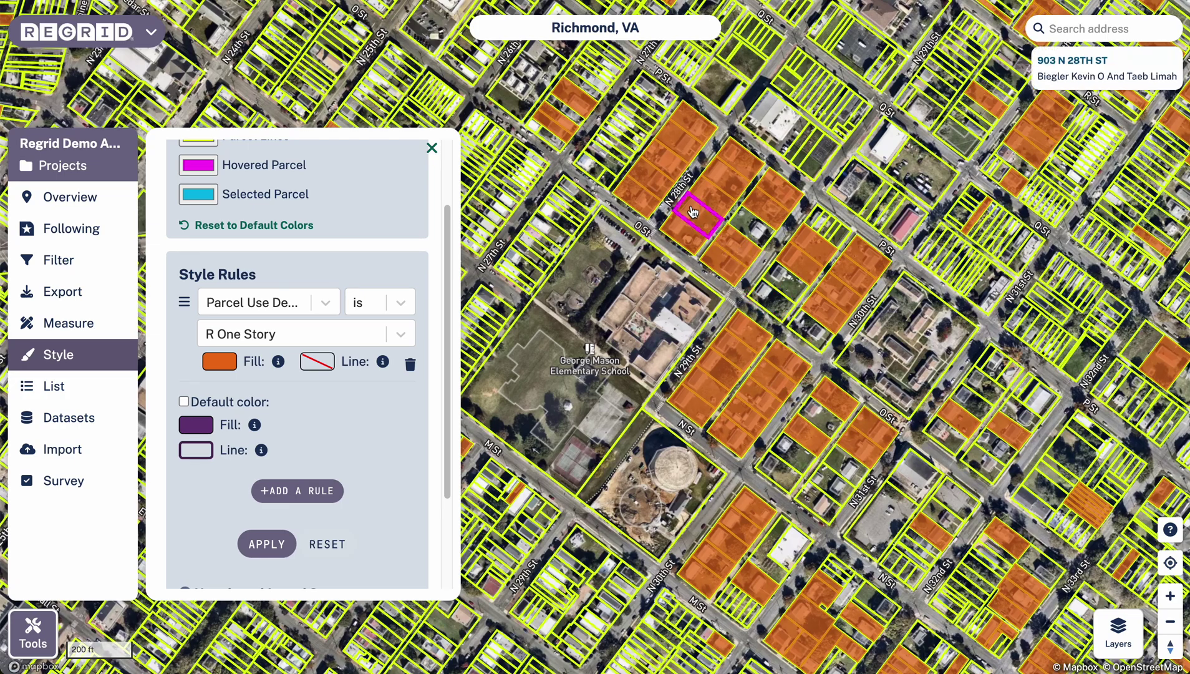
pyautogui.click(319, 362)
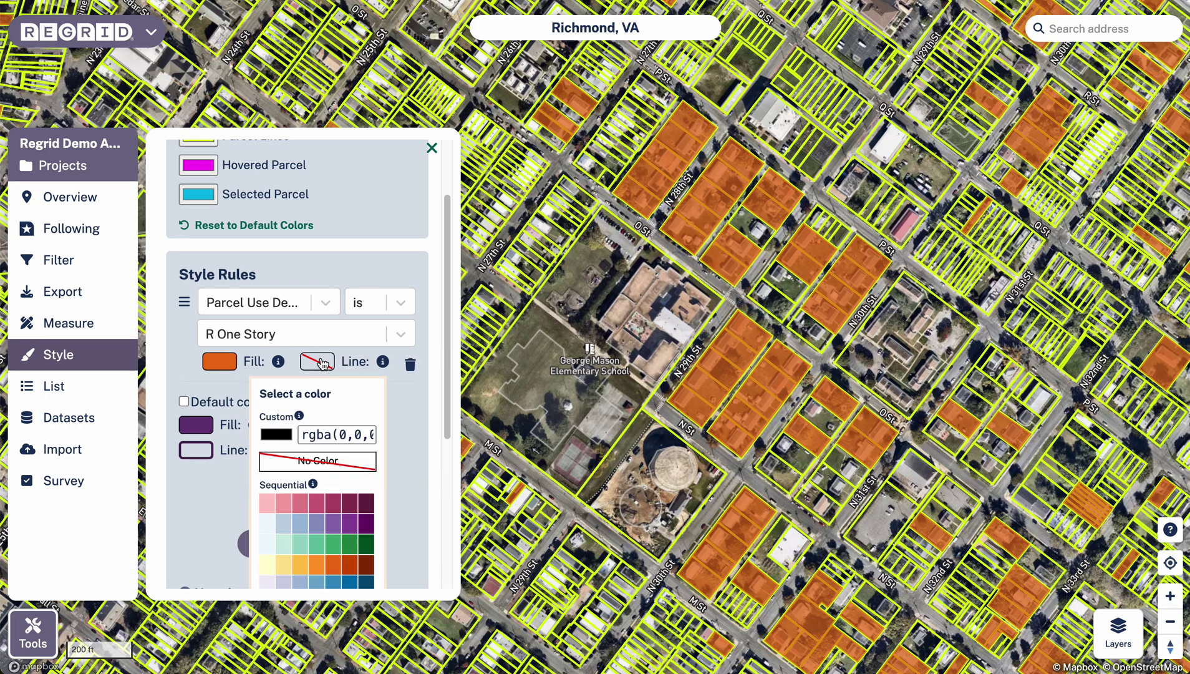
pyautogui.click(347, 530)
pyautogui.click(407, 469)
pyautogui.click(265, 545)
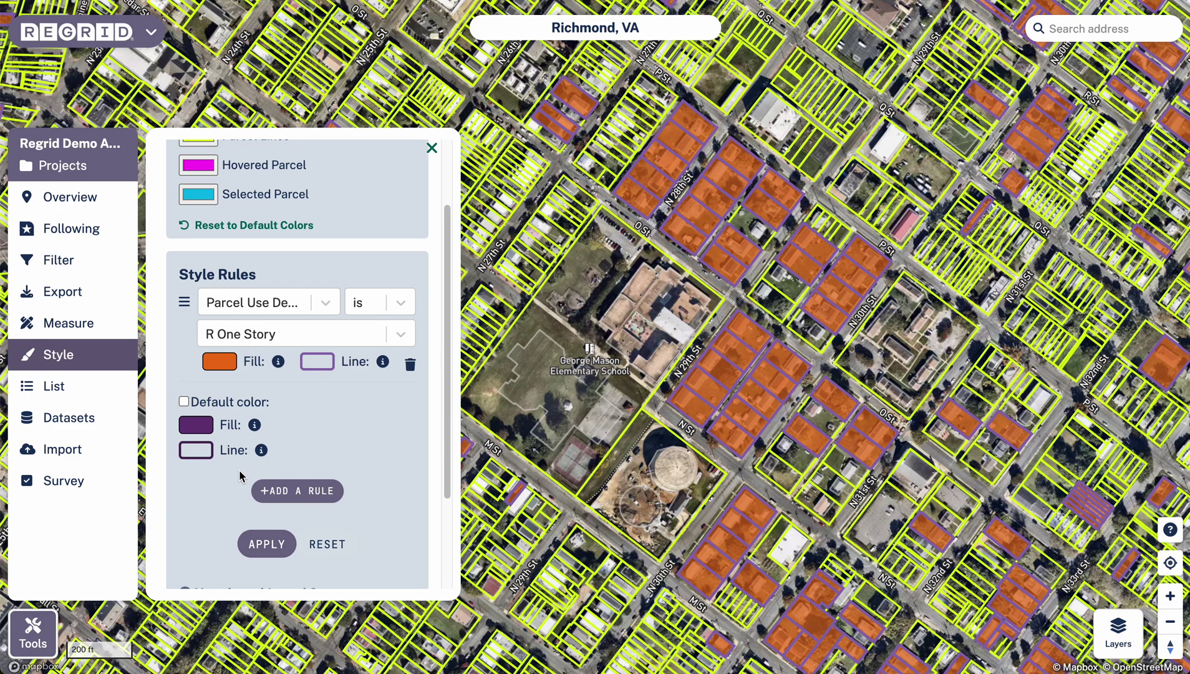
# - Add a second rule matching Parcel Use Description value R Two Story
pyautogui.click(286, 501)
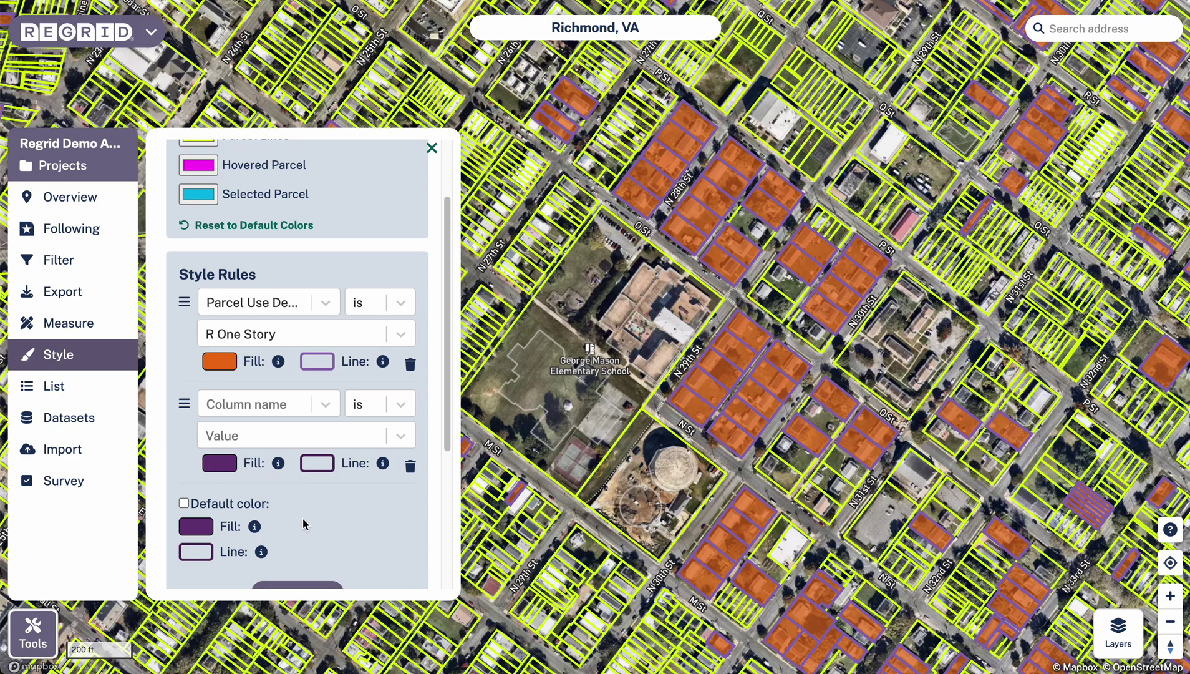
pyautogui.click(294, 412)
pyautogui.scroll(-1, 285, 475)
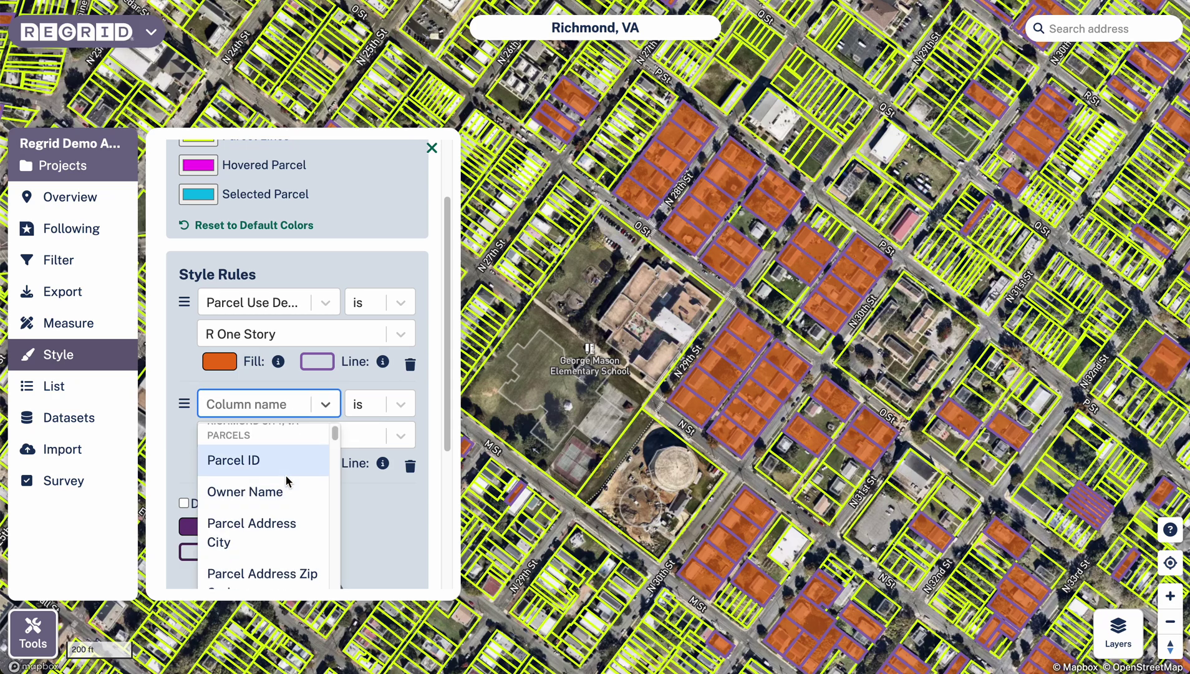
pyautogui.scroll(-4, 259, 499)
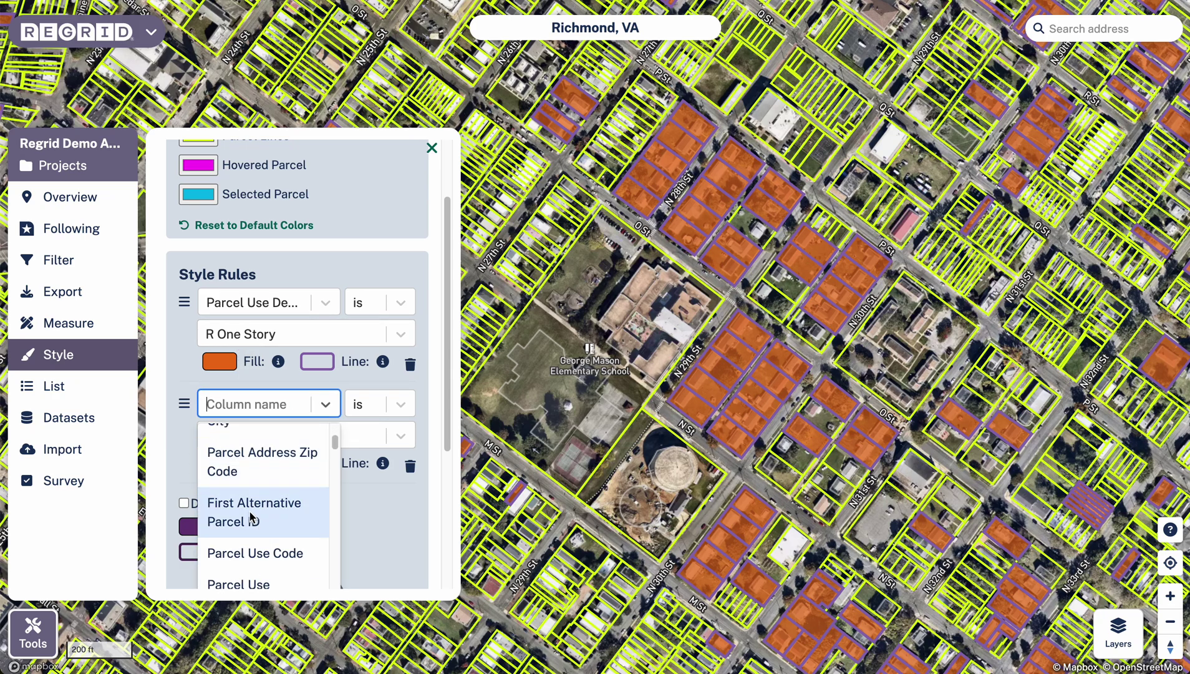
pyautogui.click(271, 559)
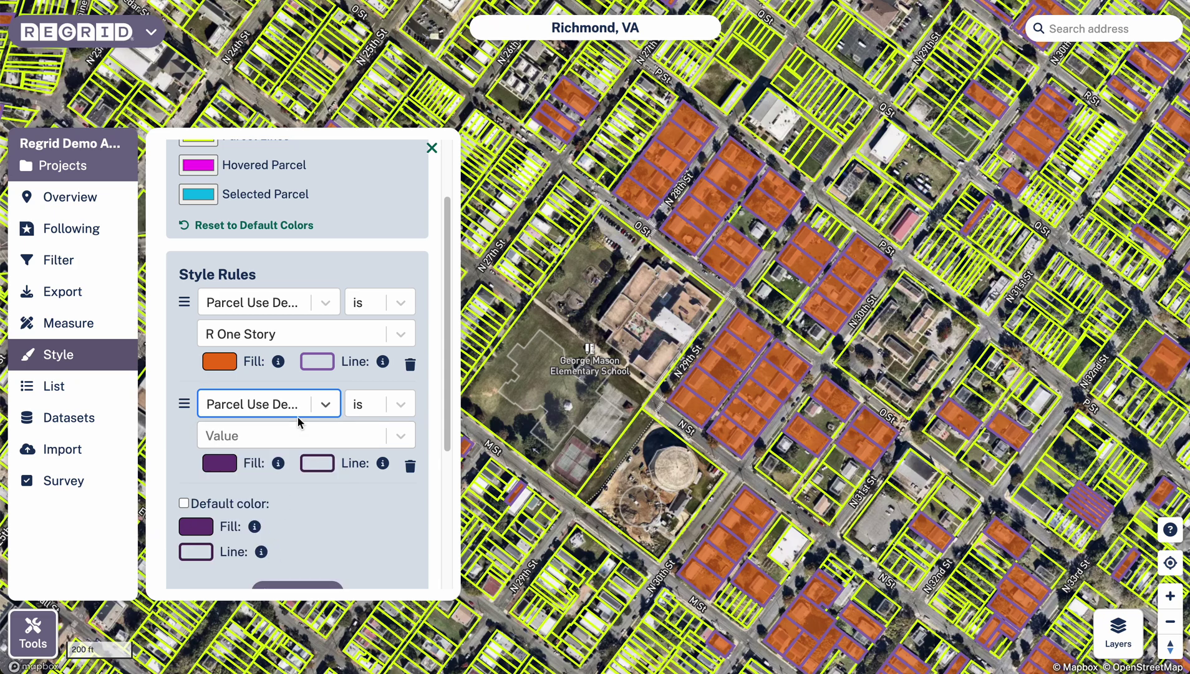
pyautogui.click(329, 437)
pyautogui.click(259, 476)
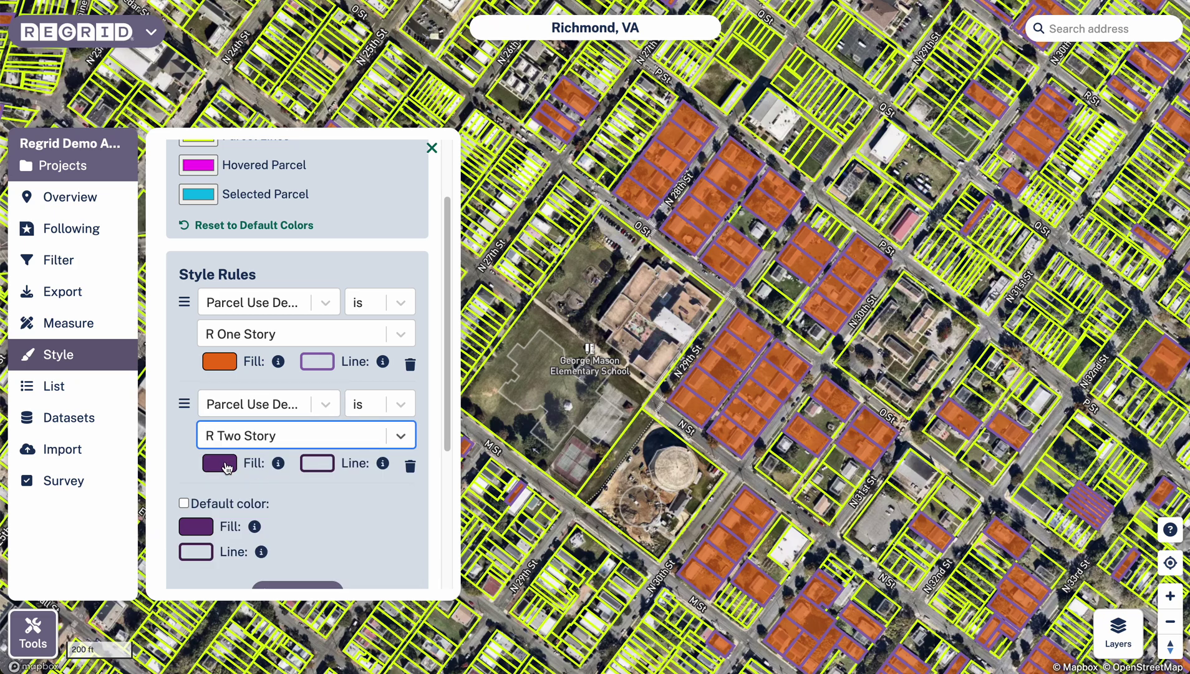
# - Fill R Two Story parcels blue (#034e7b) with a dark blue outline and apply
pyautogui.click(220, 463)
pyautogui.scroll(-4, 240, 471)
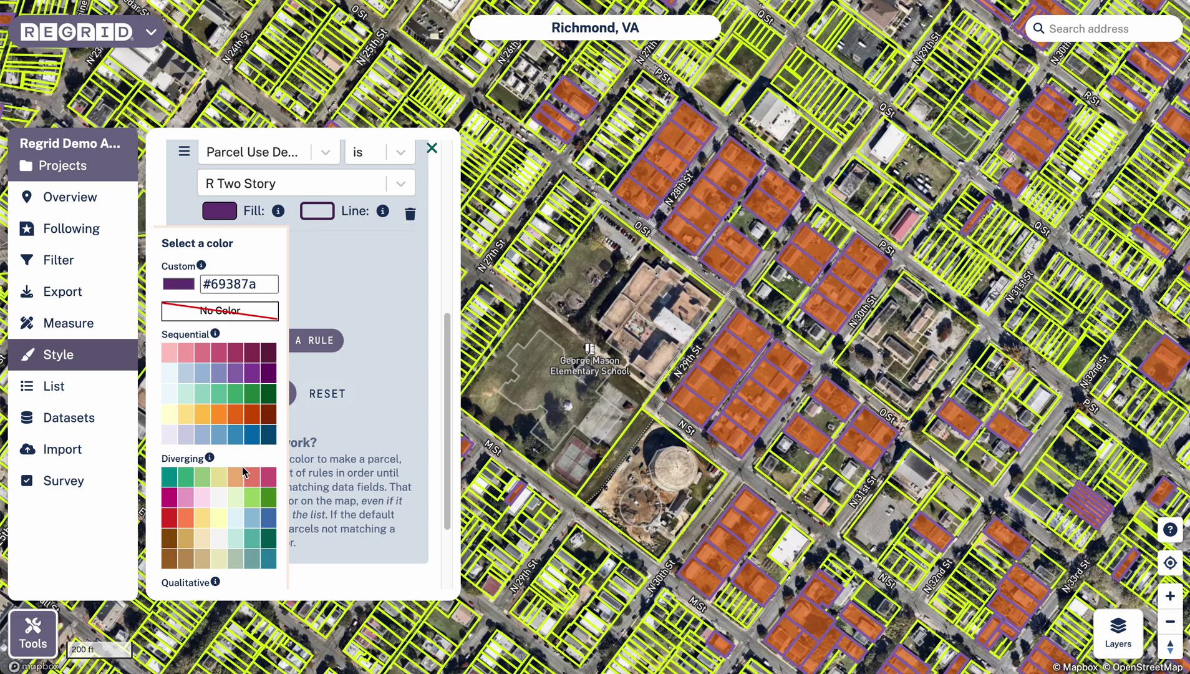
pyautogui.click(252, 435)
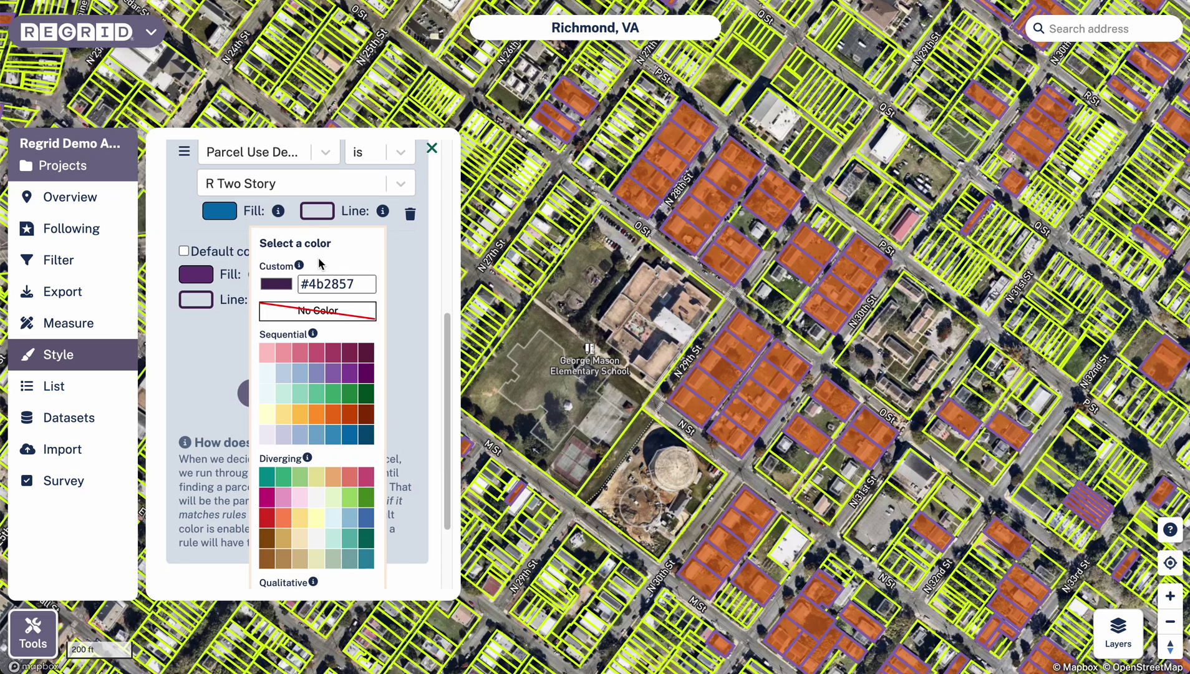
pyautogui.click(367, 435)
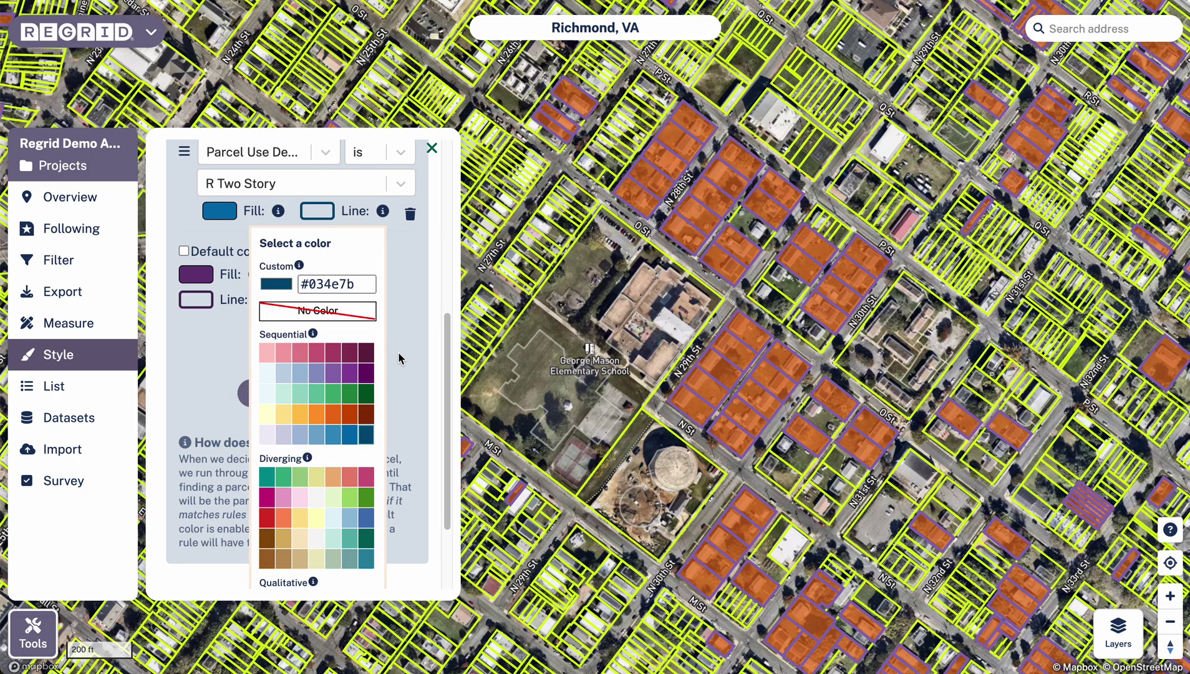
pyautogui.click(404, 356)
pyautogui.click(267, 412)
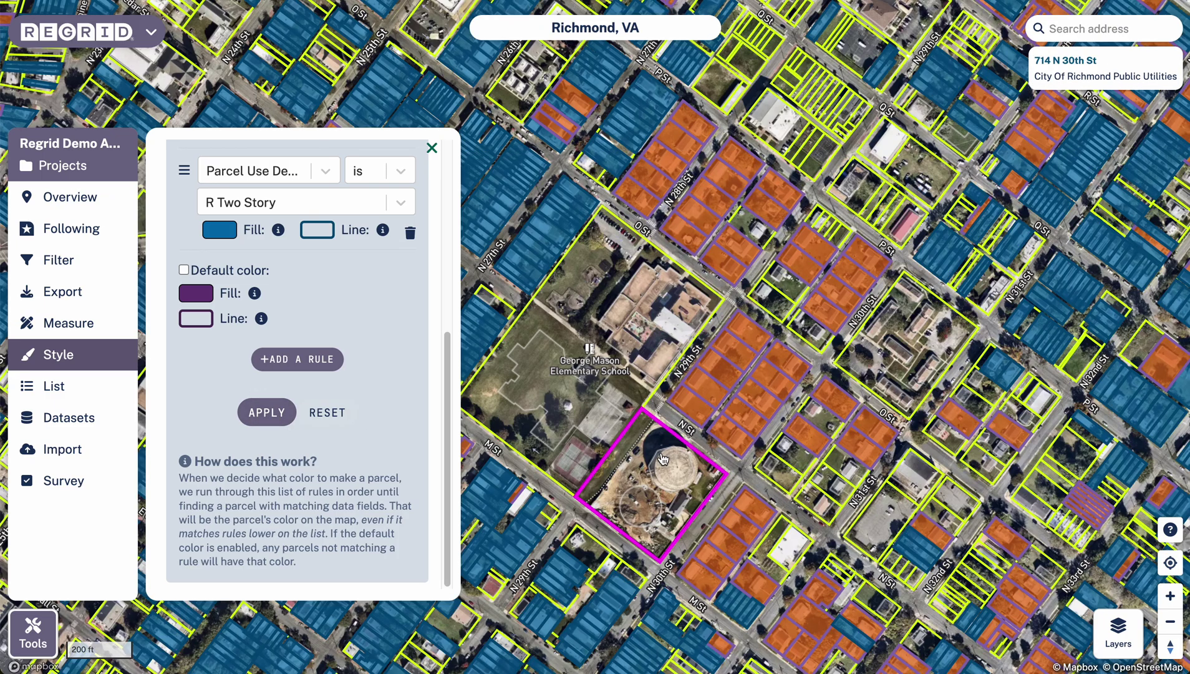
pyautogui.scroll(-3, 571, 393)
pyautogui.moveTo(571, 390); pyautogui.dragTo(782, 368)
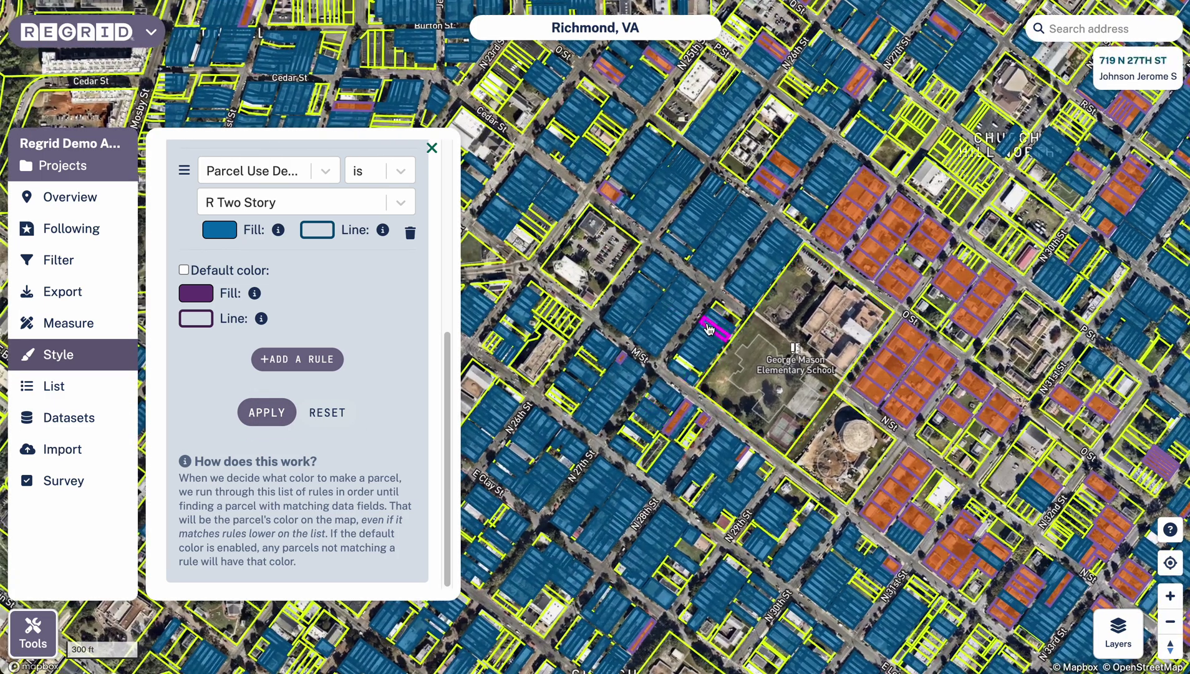
pyautogui.scroll(4, 358, 389)
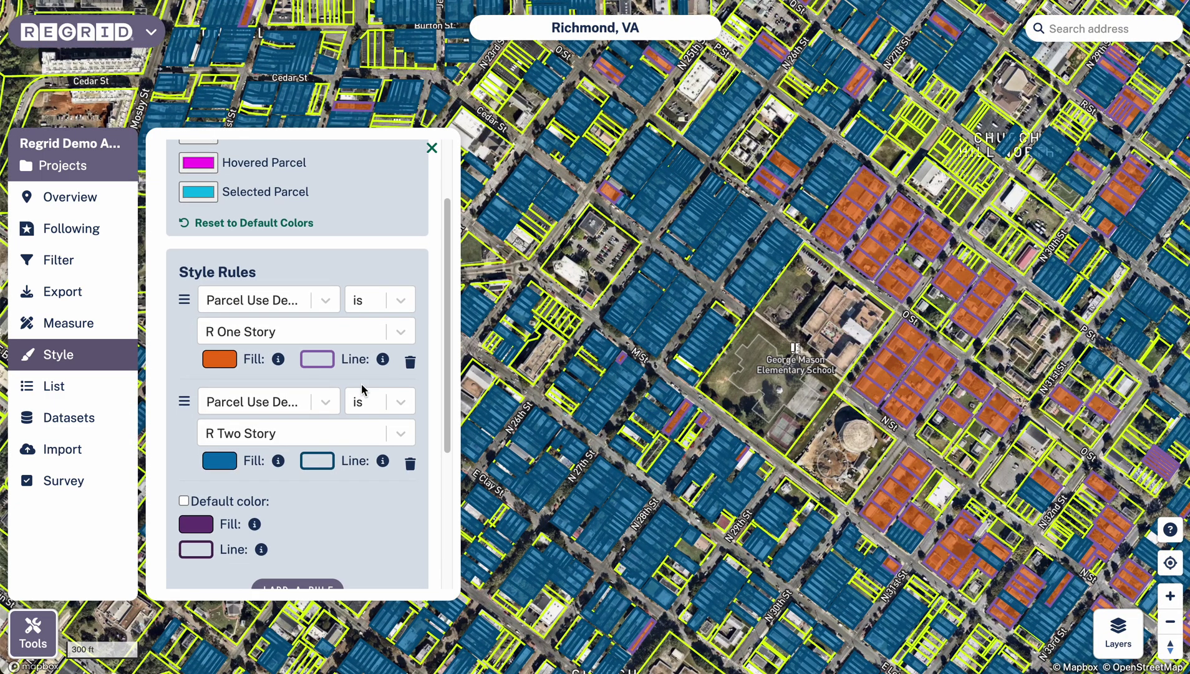
pyautogui.scroll(-1, 352, 412)
pyautogui.scroll(3, 363, 469)
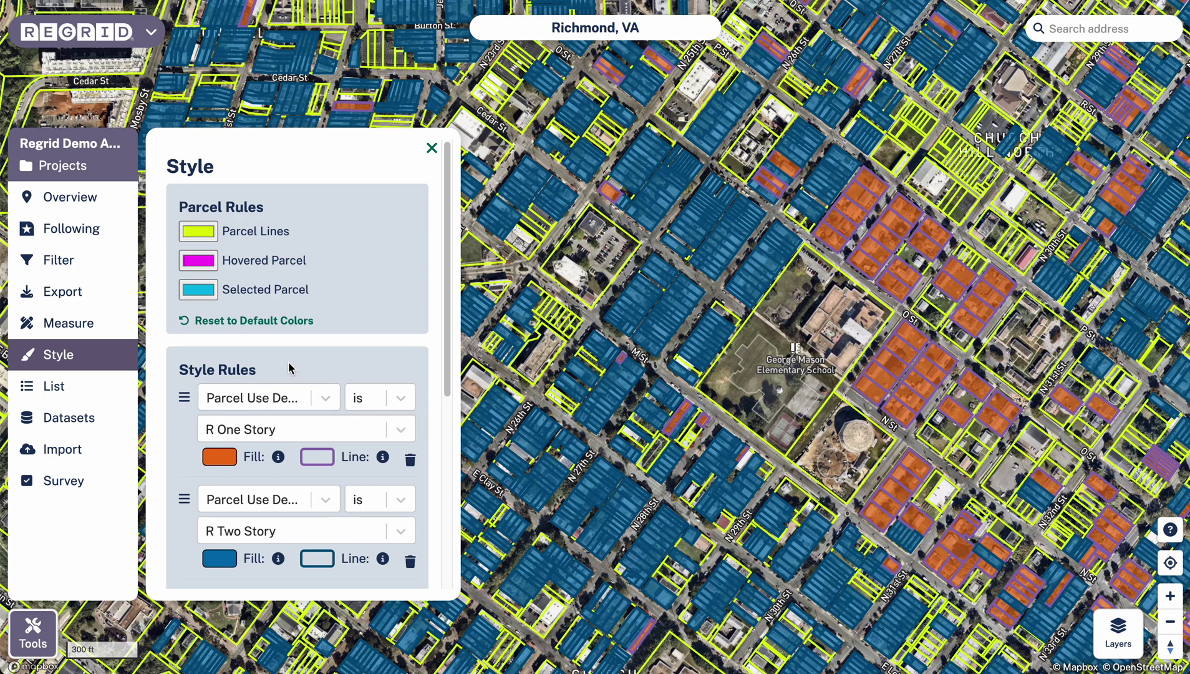
pyautogui.scroll(-3, 650, 332)
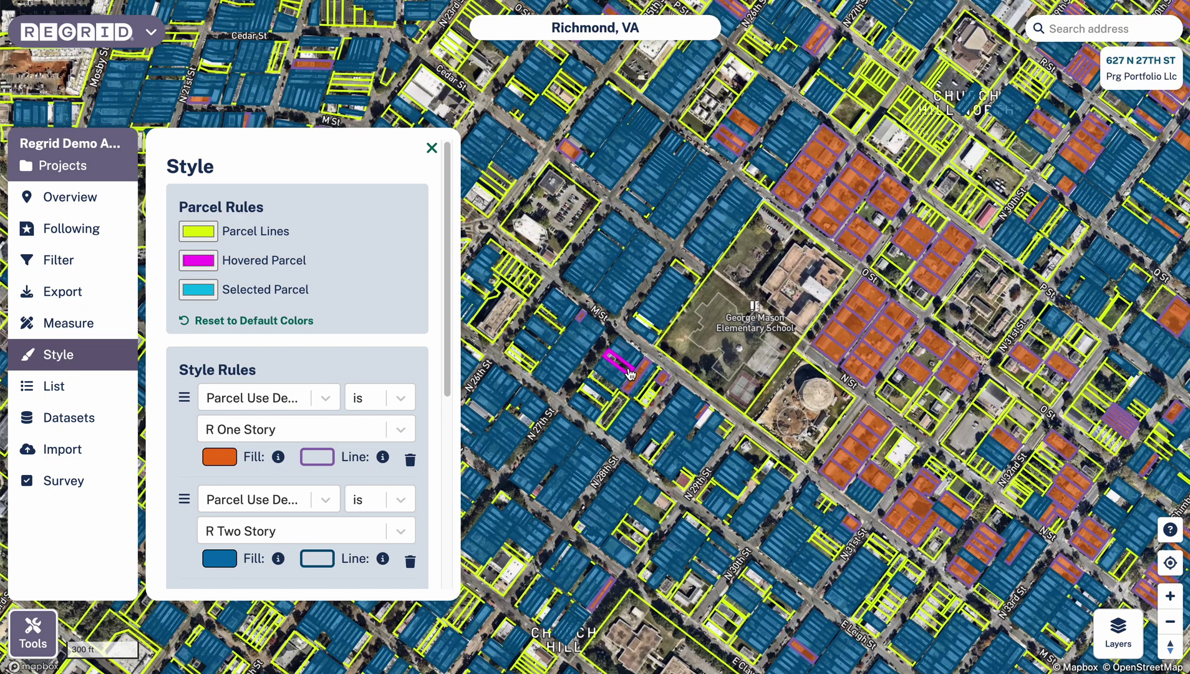